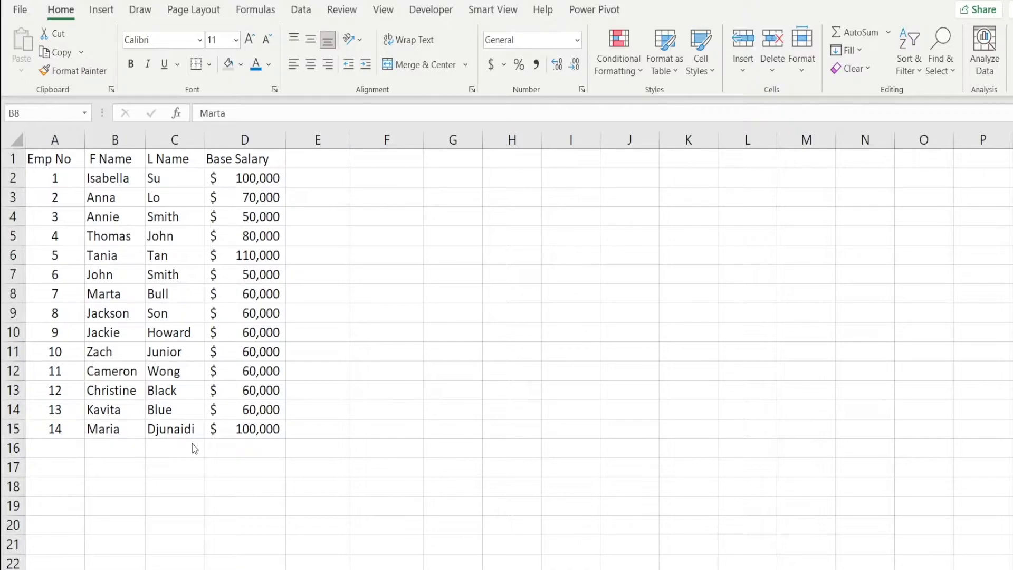
# Step: Create a table from A1:D15 with Ctrl+T, inspect Table16 in the Name Box, then undo it
pyautogui.click(236, 314)
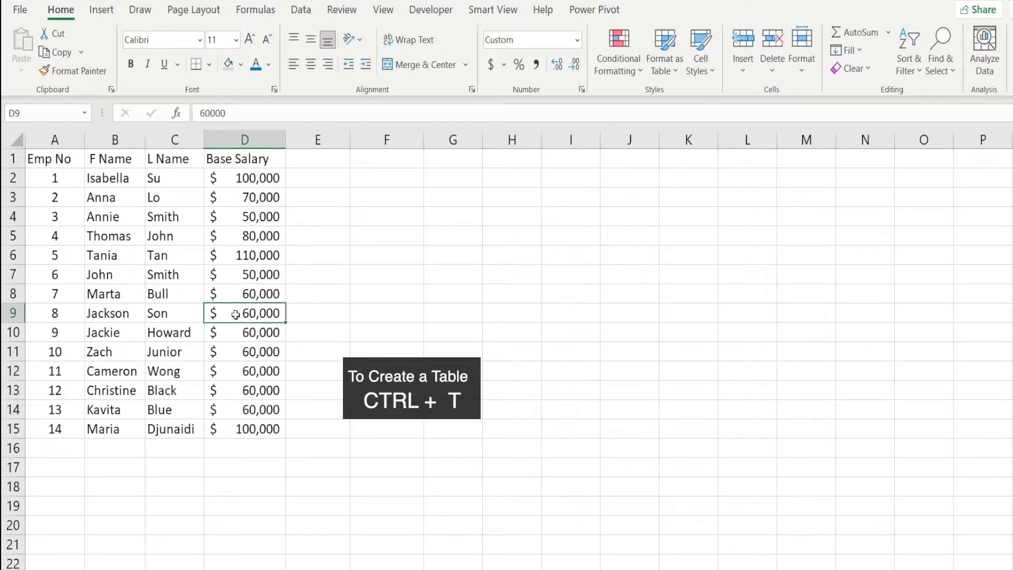
pyautogui.hotkey('ctrl', 't')
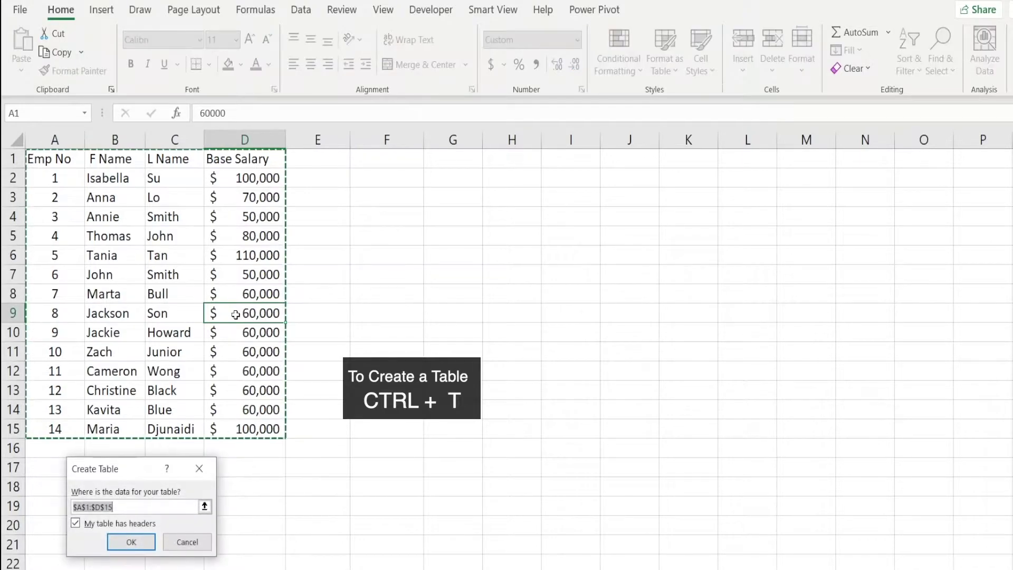
pyautogui.click(132, 542)
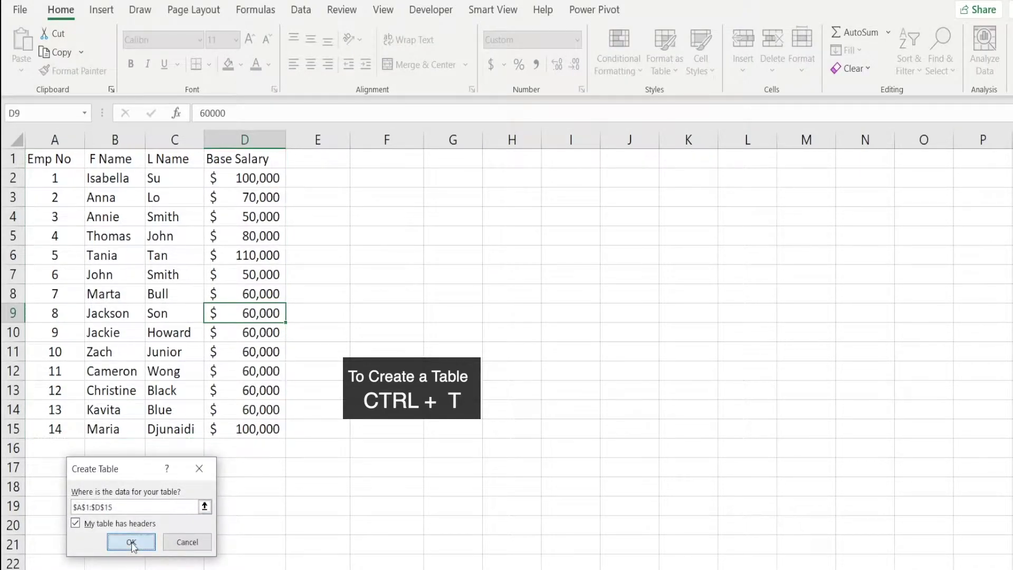
pyautogui.click(176, 426)
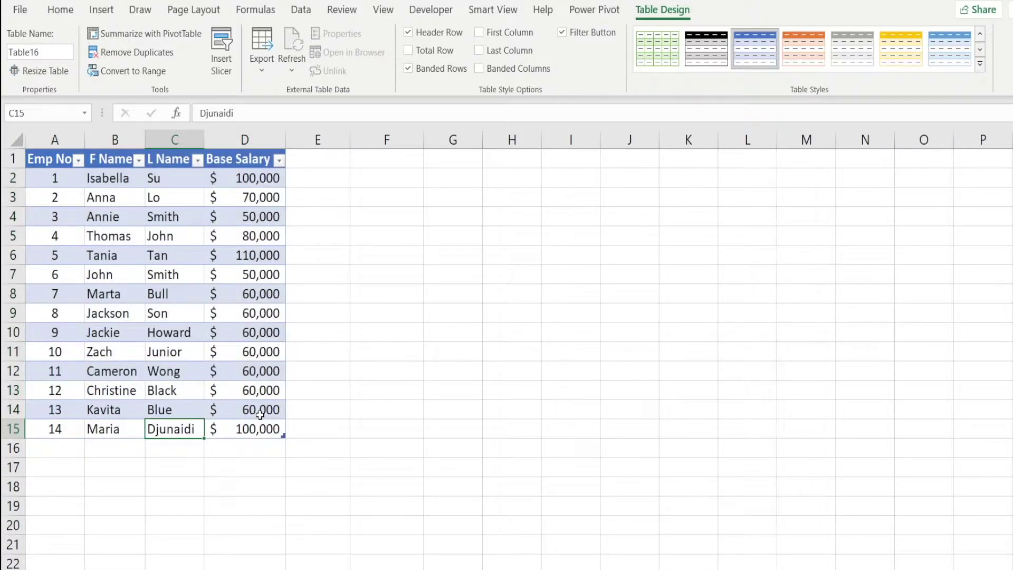
pyautogui.click(84, 114)
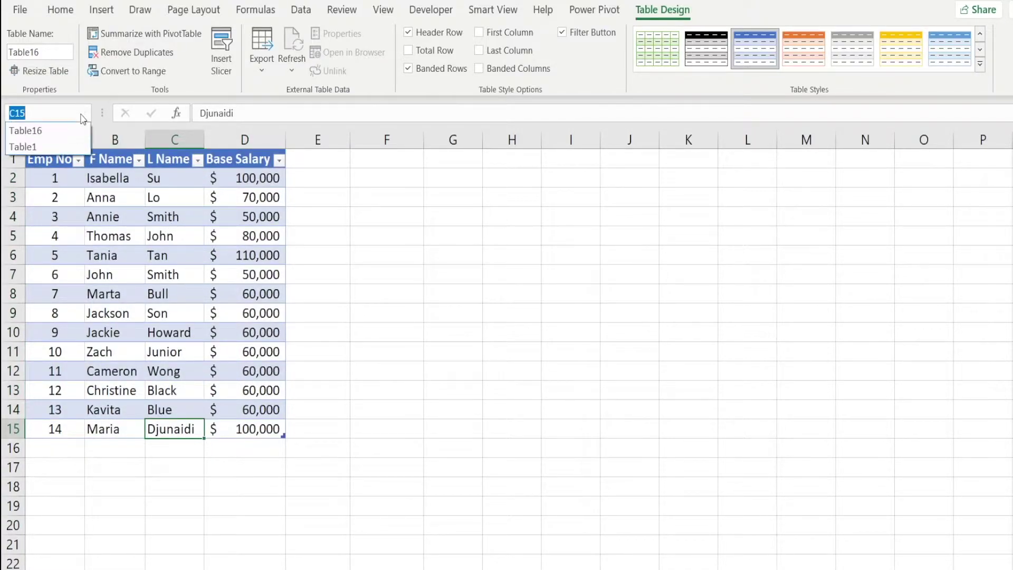
pyautogui.click(76, 131)
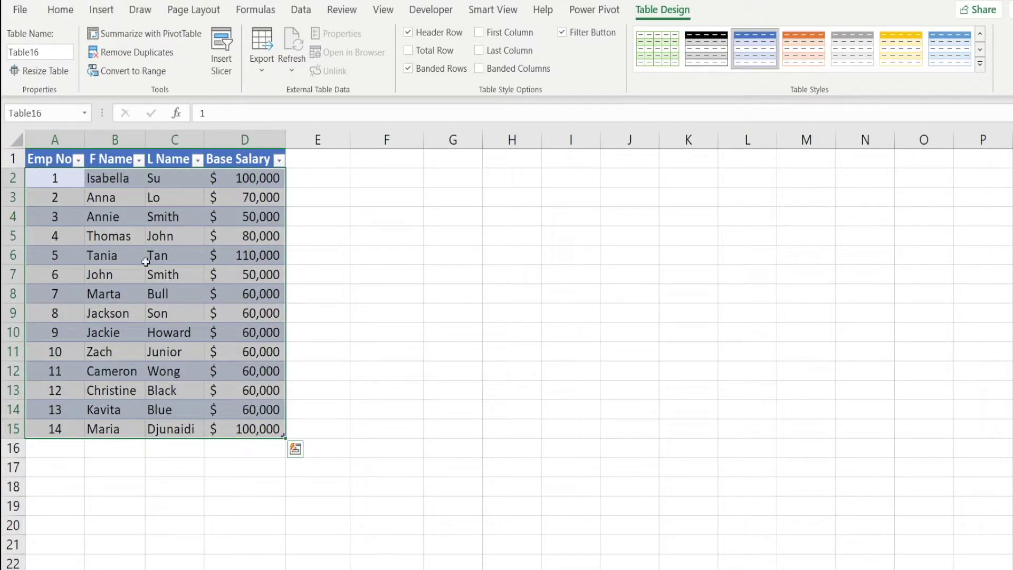
pyautogui.click(55, 112)
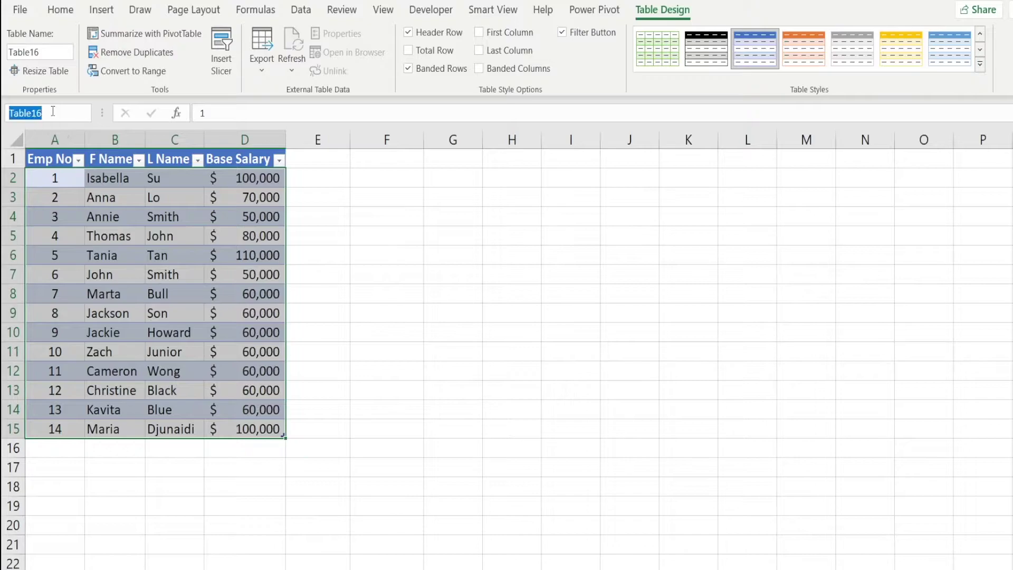
pyautogui.click(146, 283)
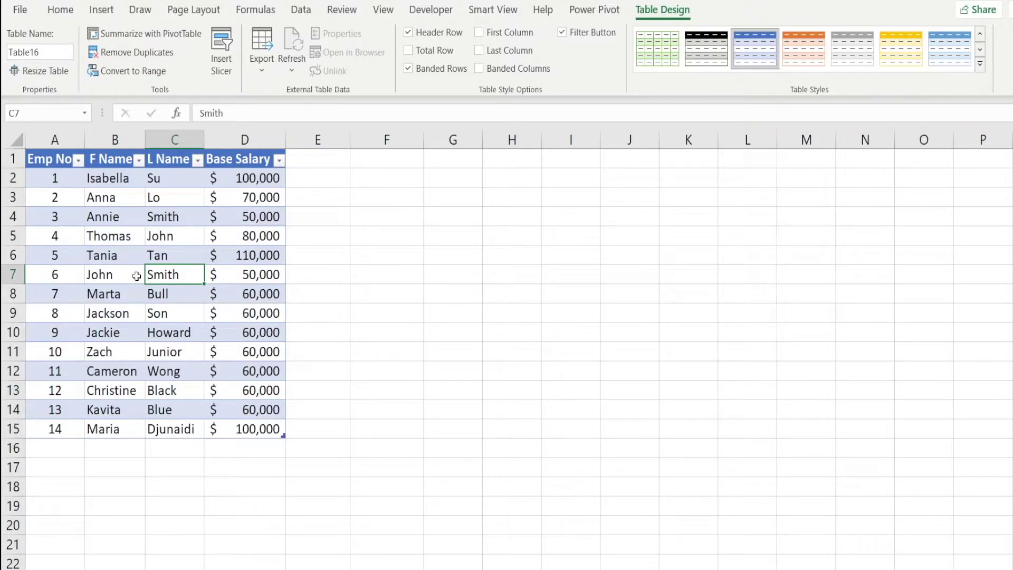
pyautogui.hotkey('ctrl', 'z')
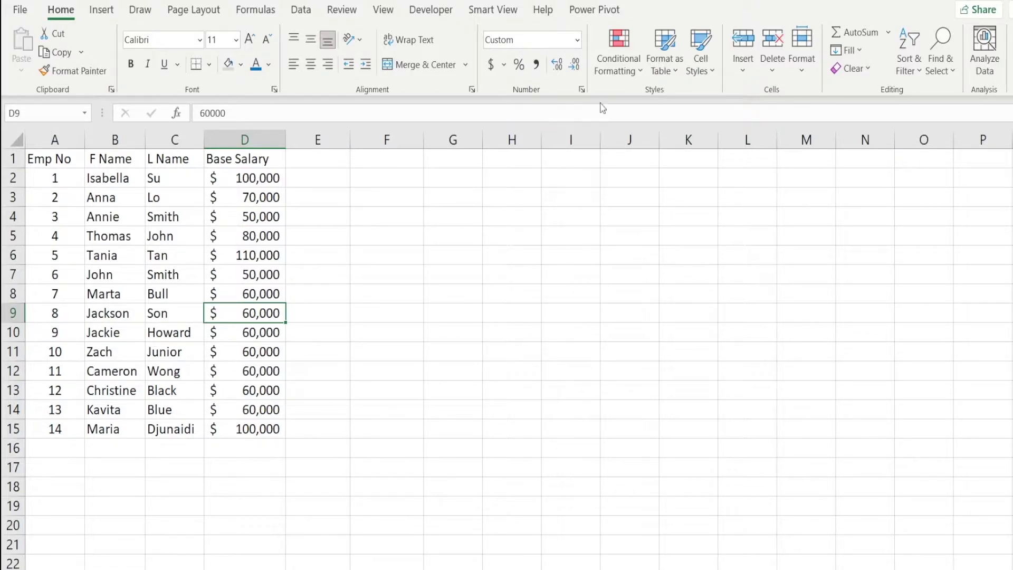
# Step: Format A1:D15 as a light blue banded table with a header row
pyautogui.click(674, 75)
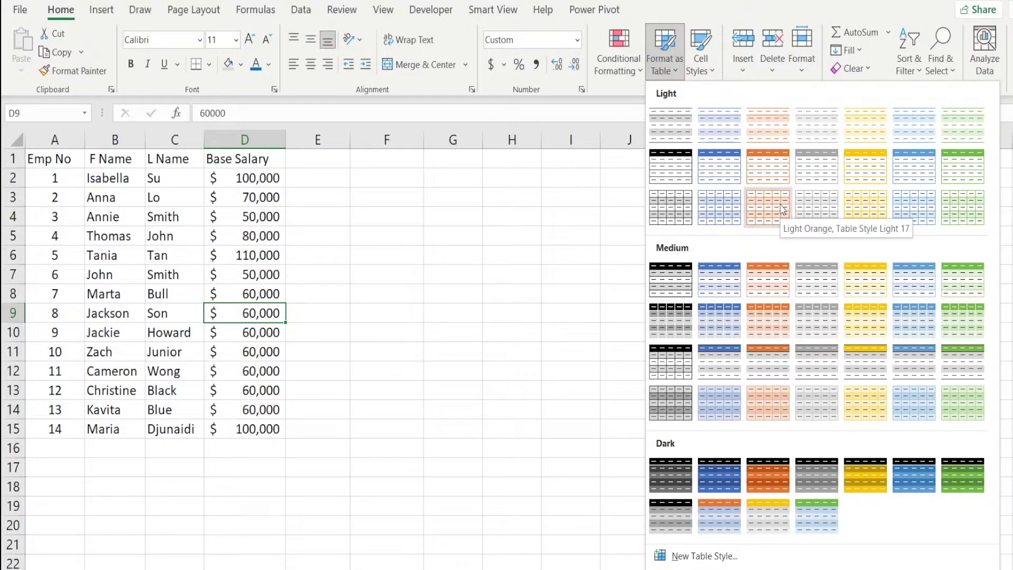
pyautogui.click(729, 210)
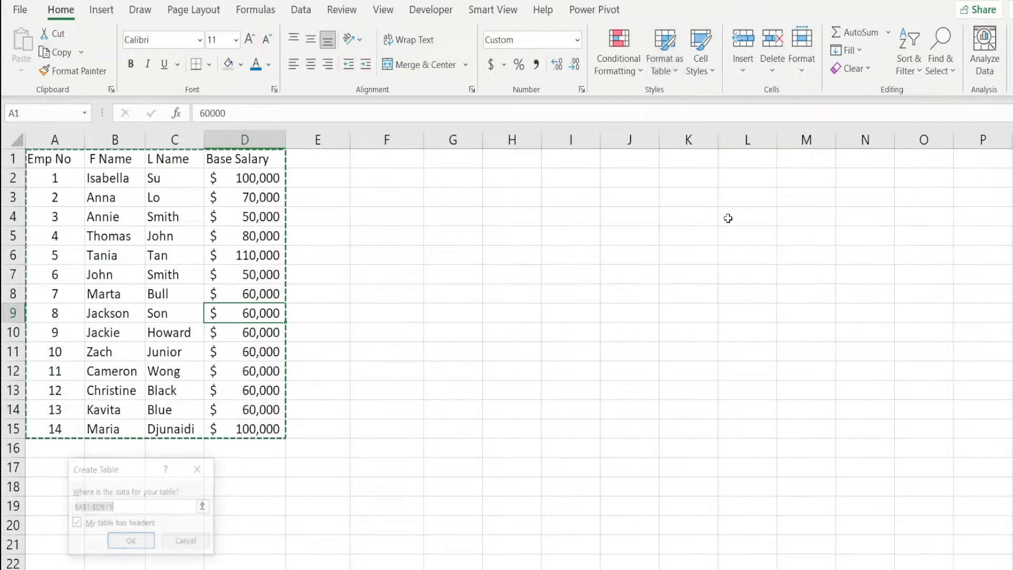
pyautogui.click(130, 542)
pyautogui.click(161, 463)
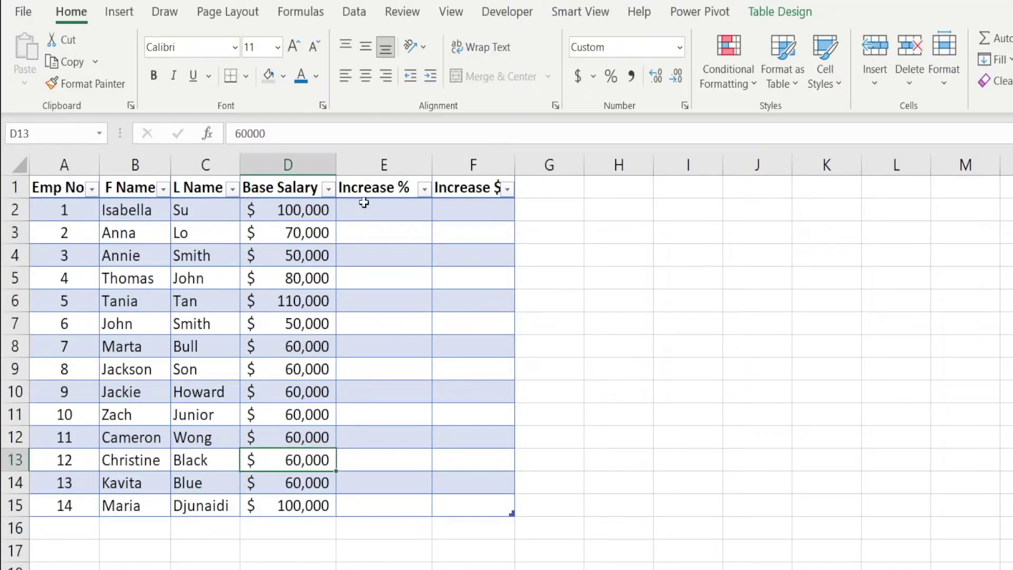
# Step: Enter 10 in E2 and fill it down the whole Increase % column
pyautogui.click(367, 215)
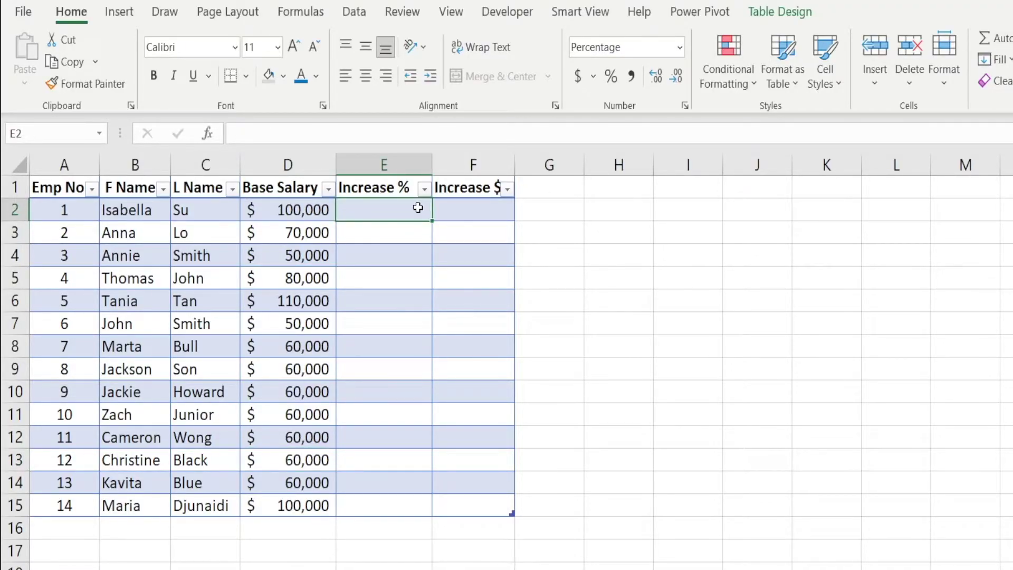
pyautogui.write('10')
pyautogui.press('Return')
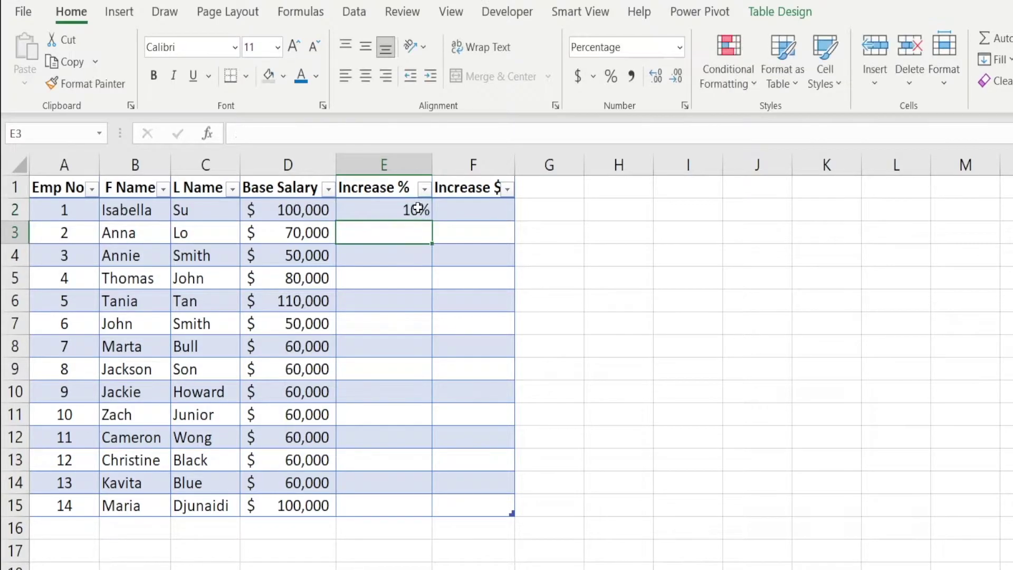
pyautogui.click(418, 208)
pyautogui.doubleClick(431, 223)
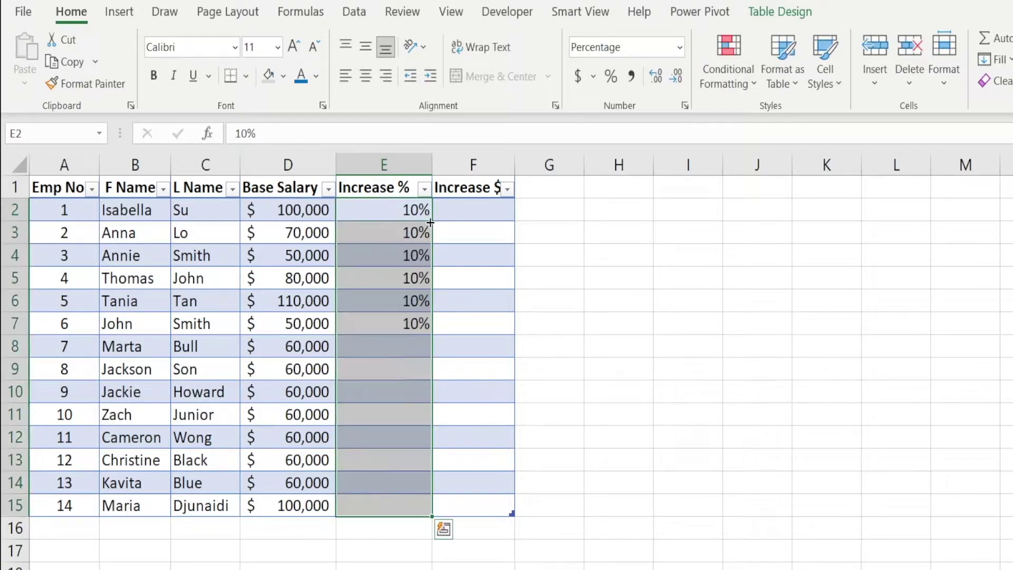
# Step: In F2, enter the Increase % × Base Salary formula so the Increase $ column fills
pyautogui.click(462, 208)
pyautogui.write('=')
pyautogui.press('Left')
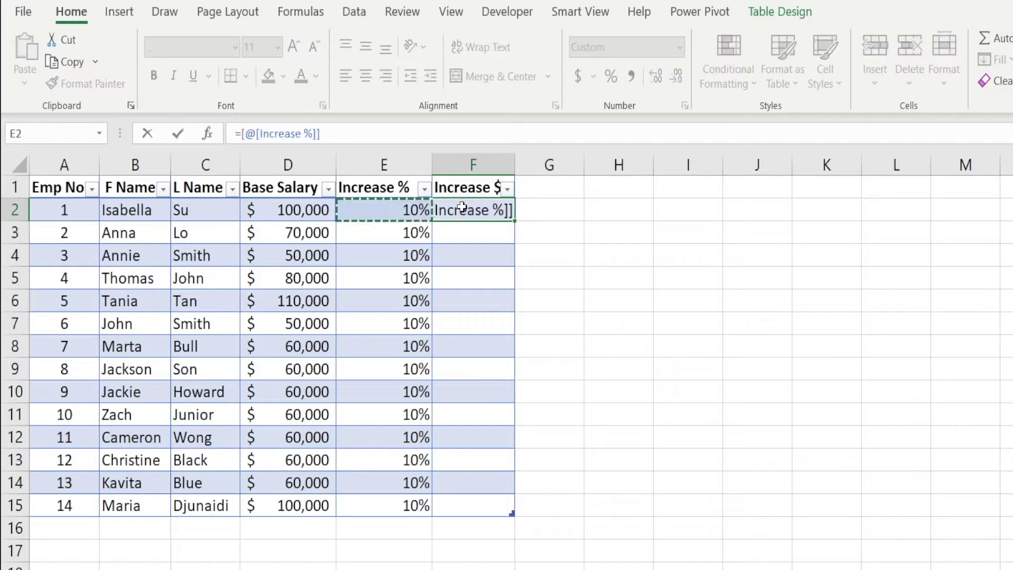
pyautogui.write('*')
pyautogui.press('Left')
pyautogui.press('Left')
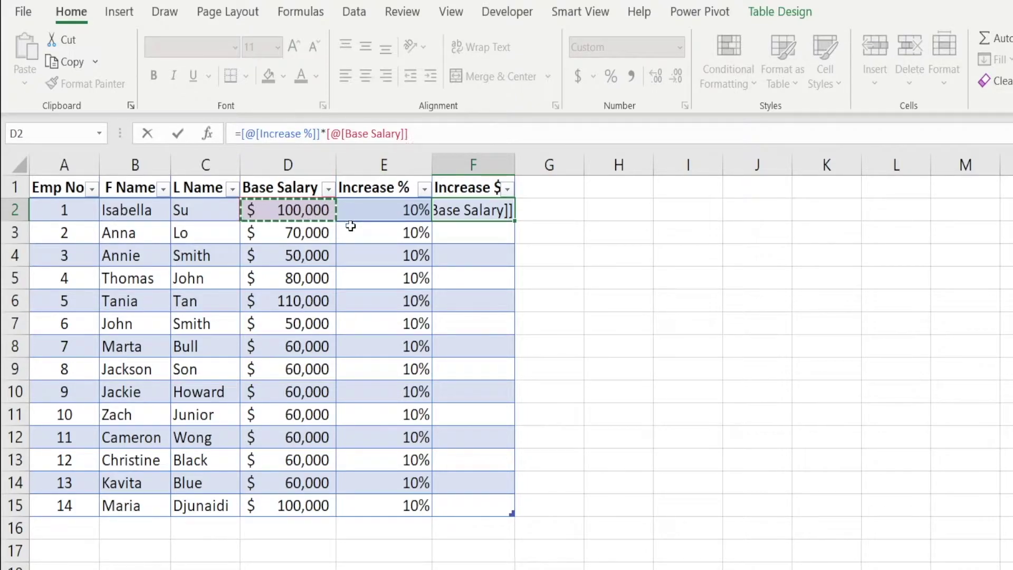
pyautogui.press('Return')
pyautogui.click(491, 204)
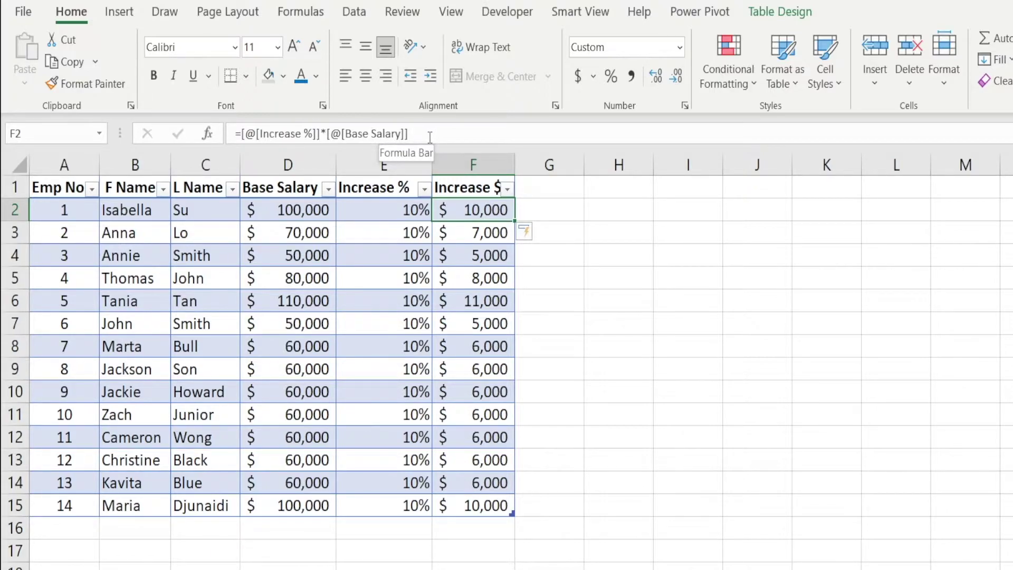
# Step: Replace F2's structured-reference formula with the plain formula =d2*e2
pyautogui.moveTo(423, 134); pyautogui.dragTo(250, 137)
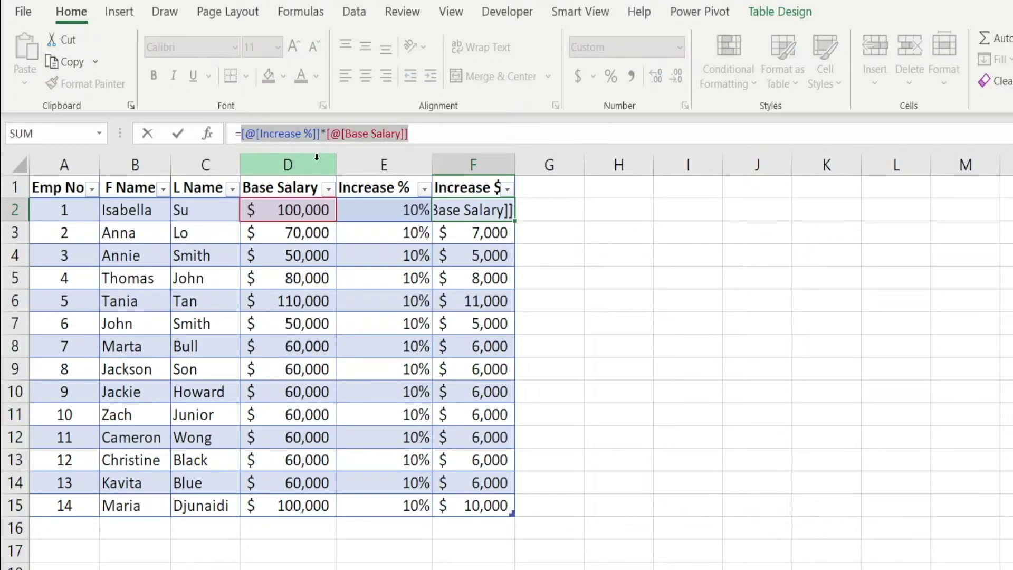
pyautogui.write('d2')
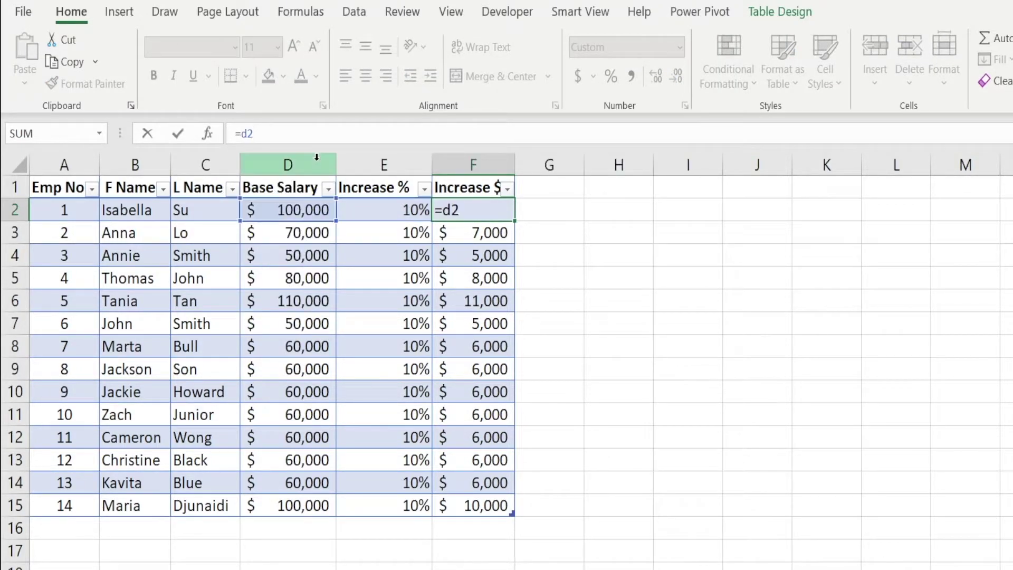
pyautogui.write('*e2')
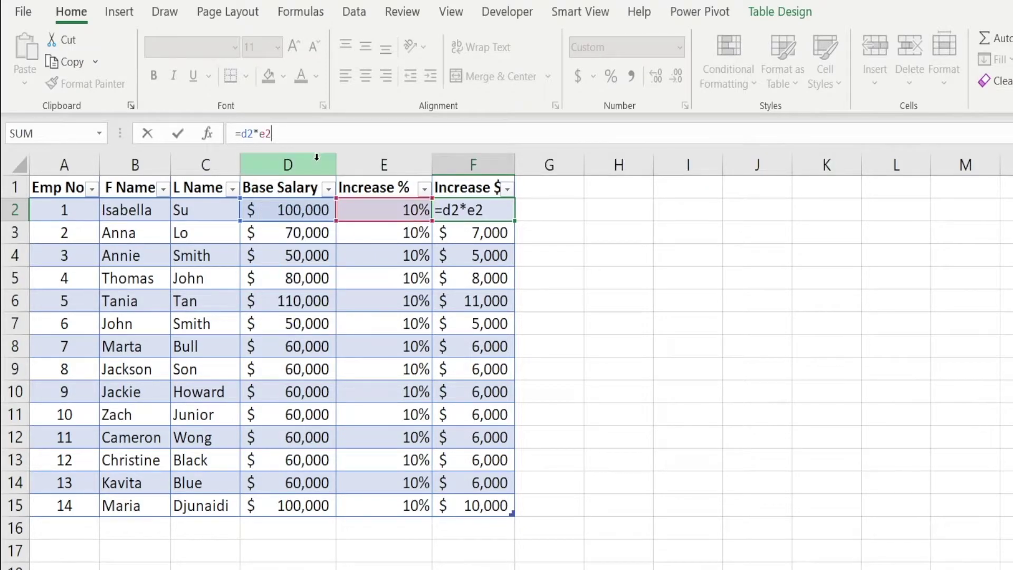
pyautogui.press('Return')
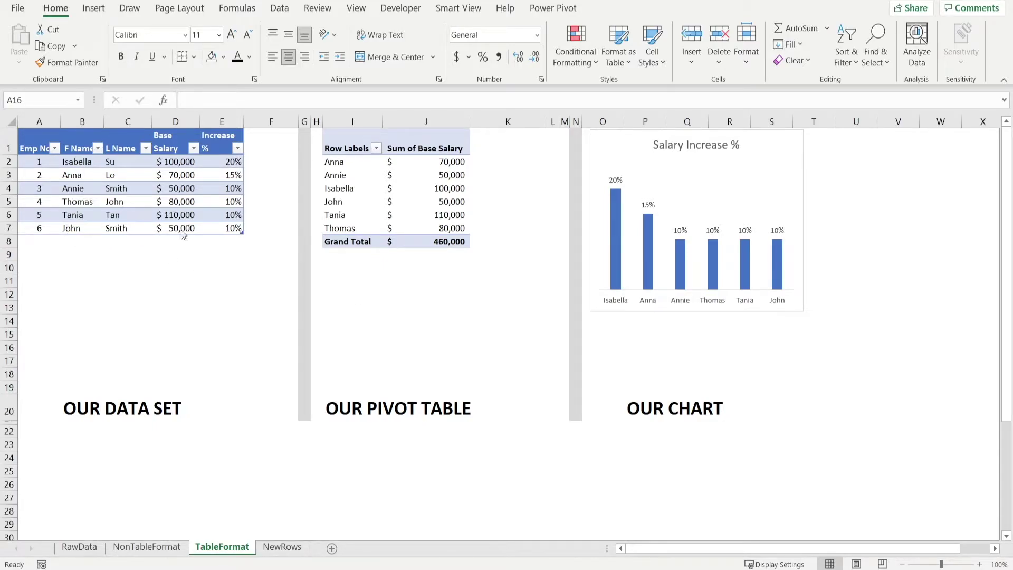
# Step: Paste New Person 13–17 from NewRows below the table and refresh the pivot table to $760,000
pyautogui.click(45, 240)
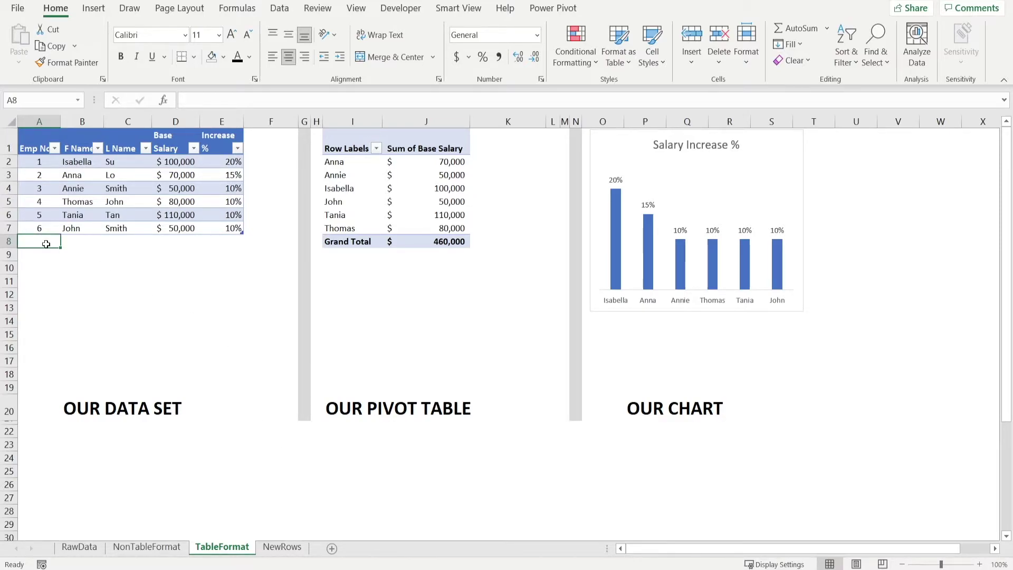
pyautogui.click(282, 549)
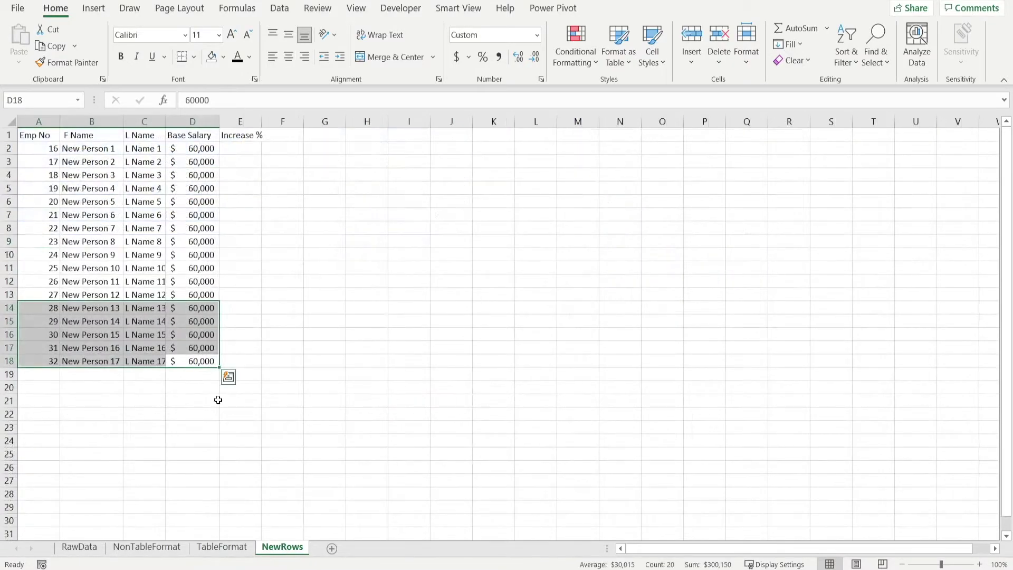
pyautogui.hotkey('ctrl', 'c')
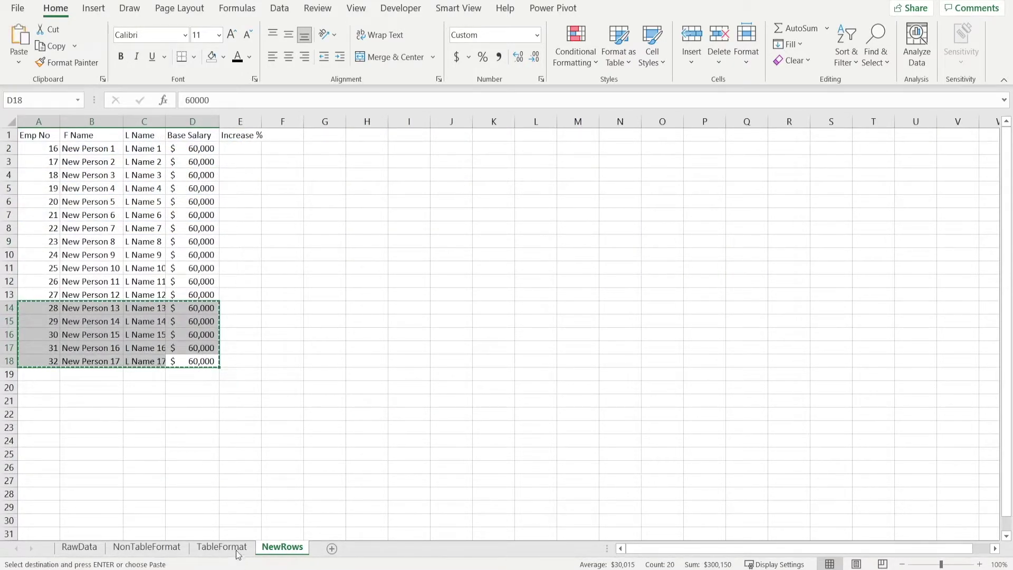
pyautogui.click(221, 547)
pyautogui.hotkey('ctrl', 'v')
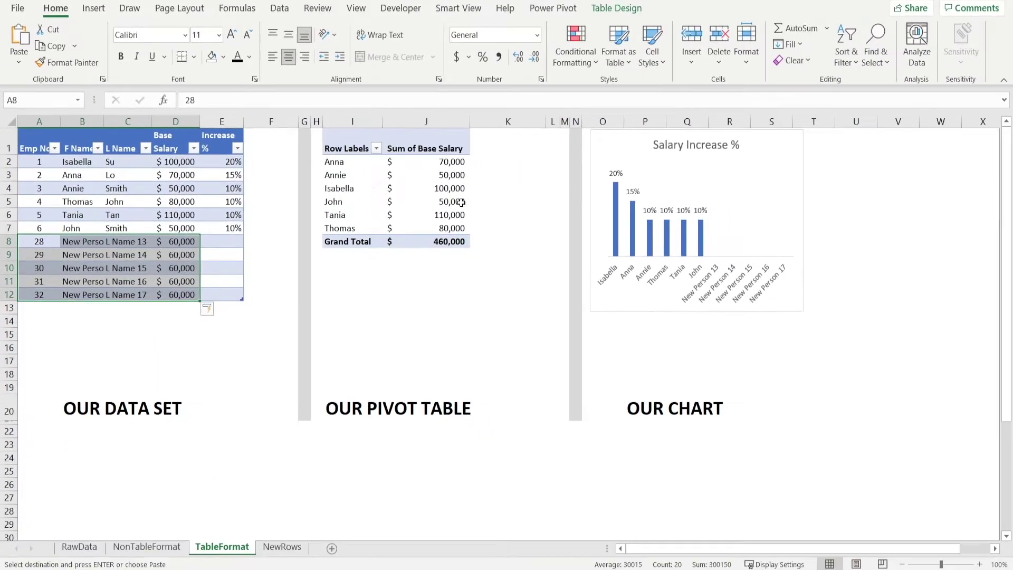
pyautogui.rightClick(575, 253)
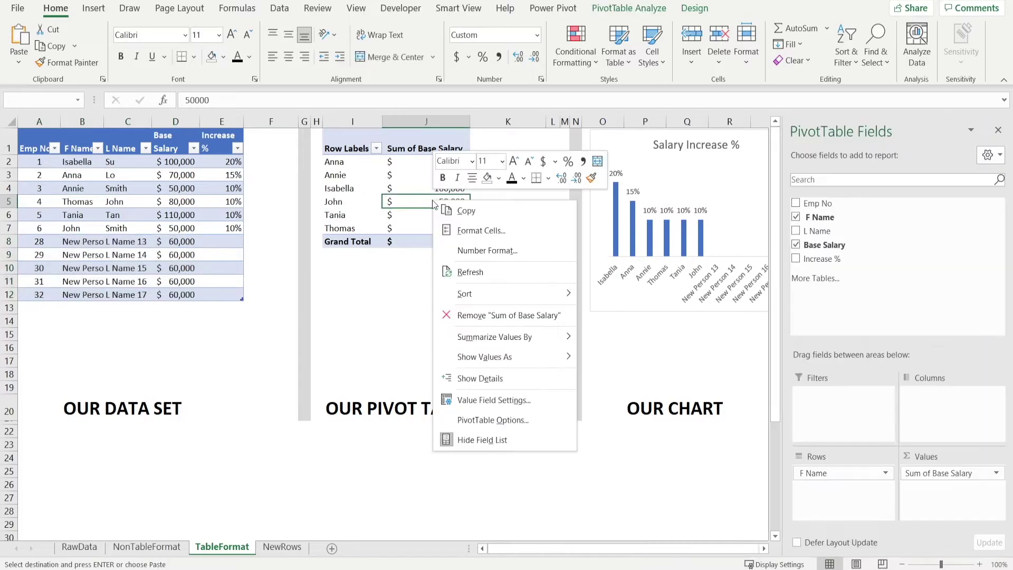
pyautogui.click(462, 271)
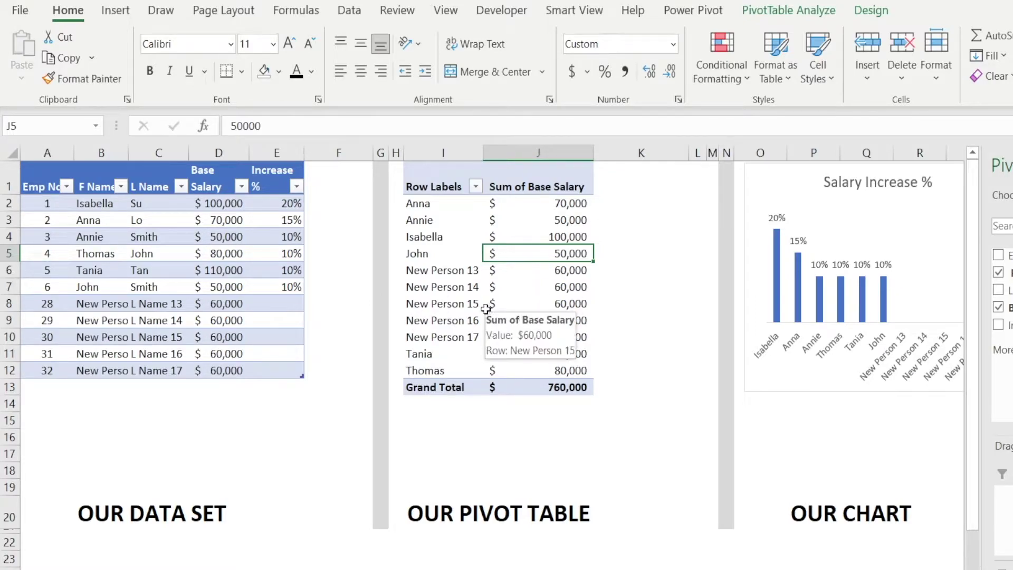
# Step: Enter 20% for New Person 13 in E8 and copy it to New Person 14–17
pyautogui.click(328, 336)
pyautogui.click(289, 290)
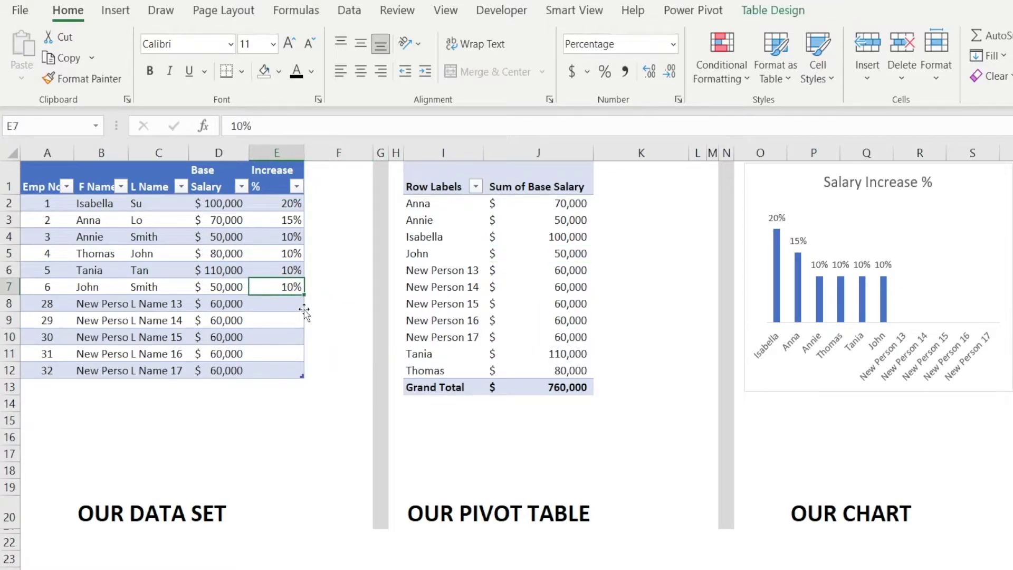
pyautogui.click(289, 307)
pyautogui.write('20%')
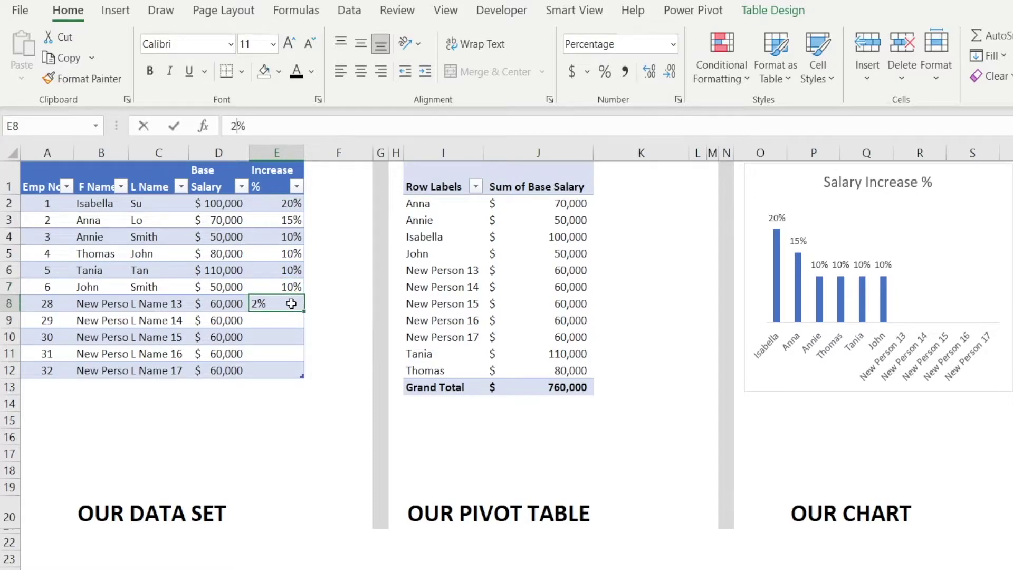
pyautogui.press('Return')
pyautogui.click(292, 303)
pyautogui.hotkey('ctrl', 'c')
pyautogui.hotkey('shift', 'Down')
pyautogui.hotkey('shift', 'Down')
pyautogui.hotkey('shift', 'Down')
pyautogui.hotkey('shift', 'Down')
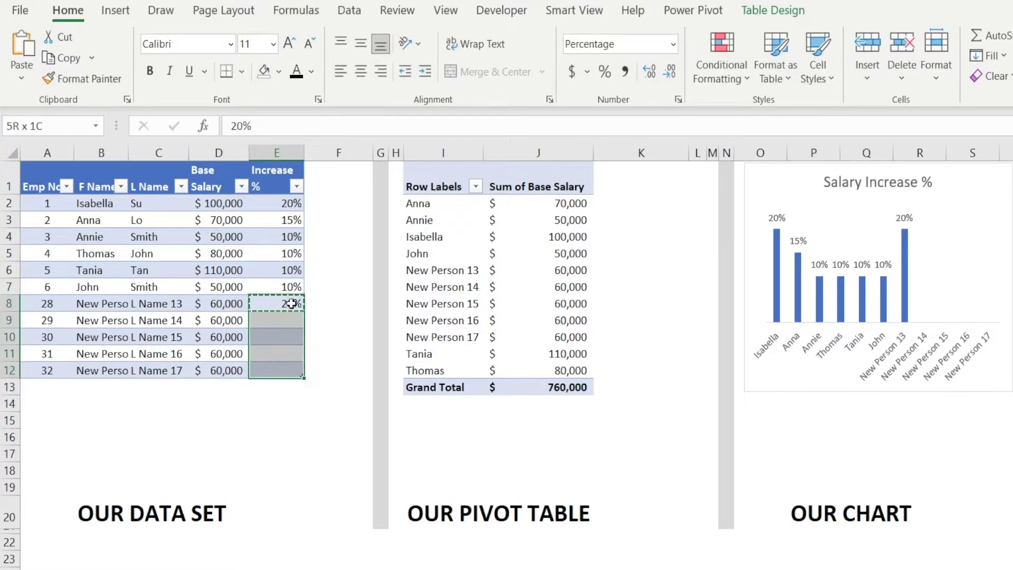
pyautogui.hotkey('ctrl', 'v')
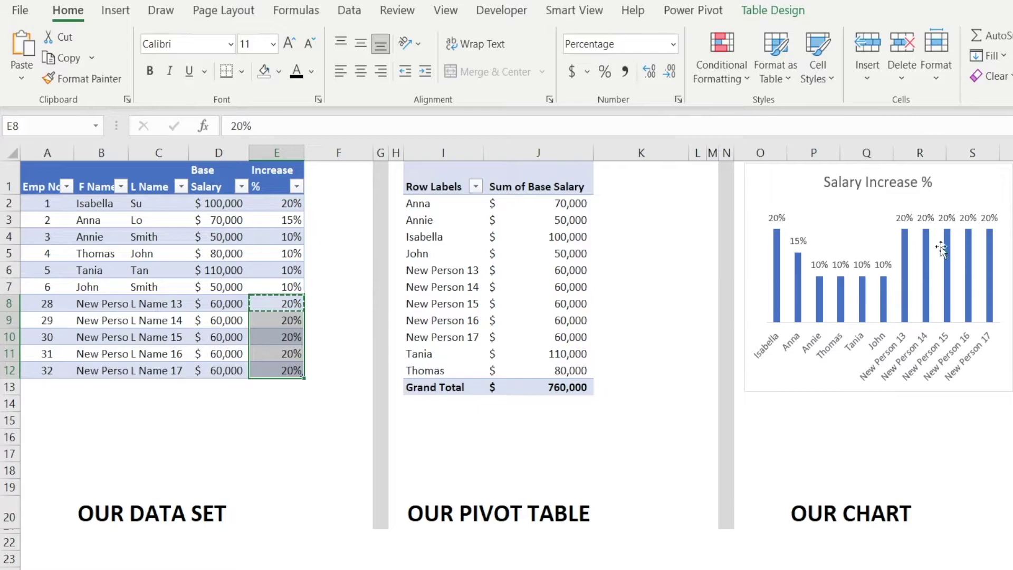
pyautogui.click(622, 425)
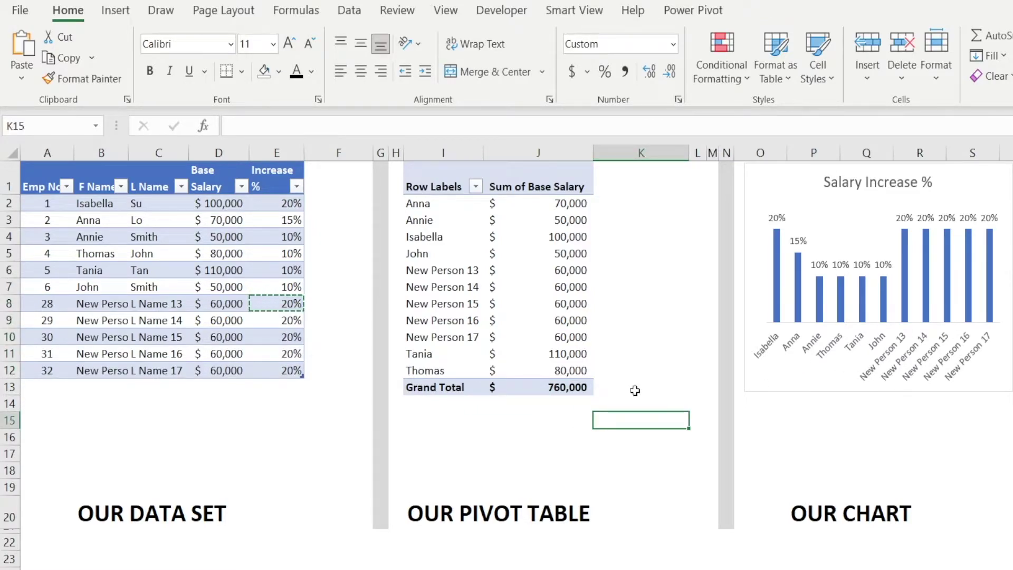
pyautogui.click(546, 317)
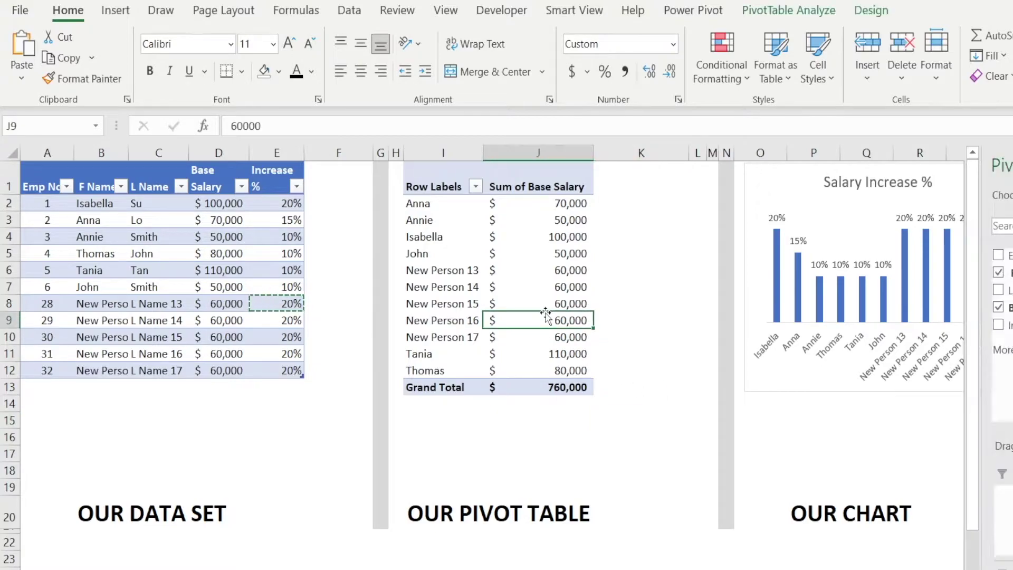
pyautogui.click(826, 16)
pyautogui.click(619, 78)
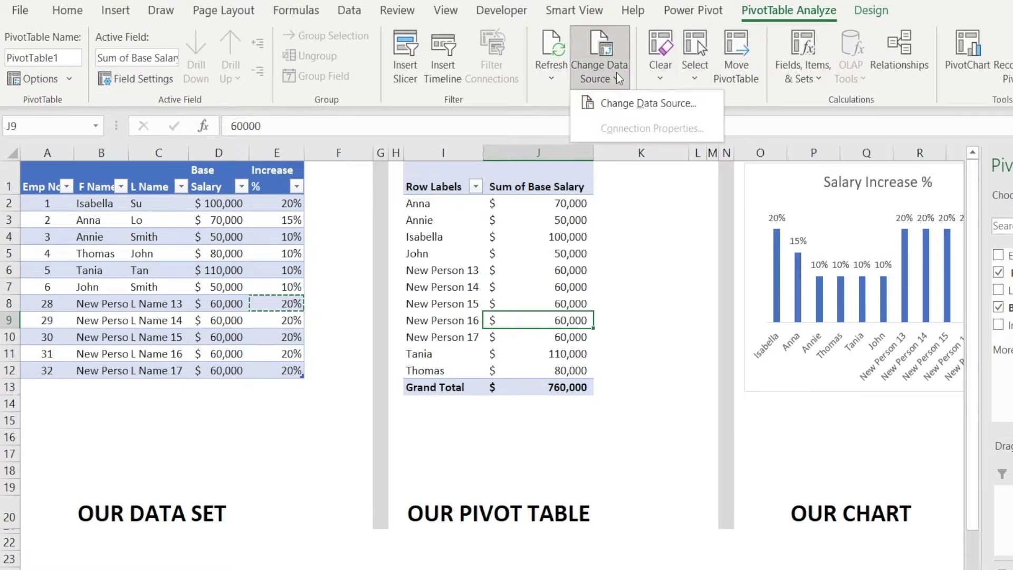
pyautogui.click(628, 106)
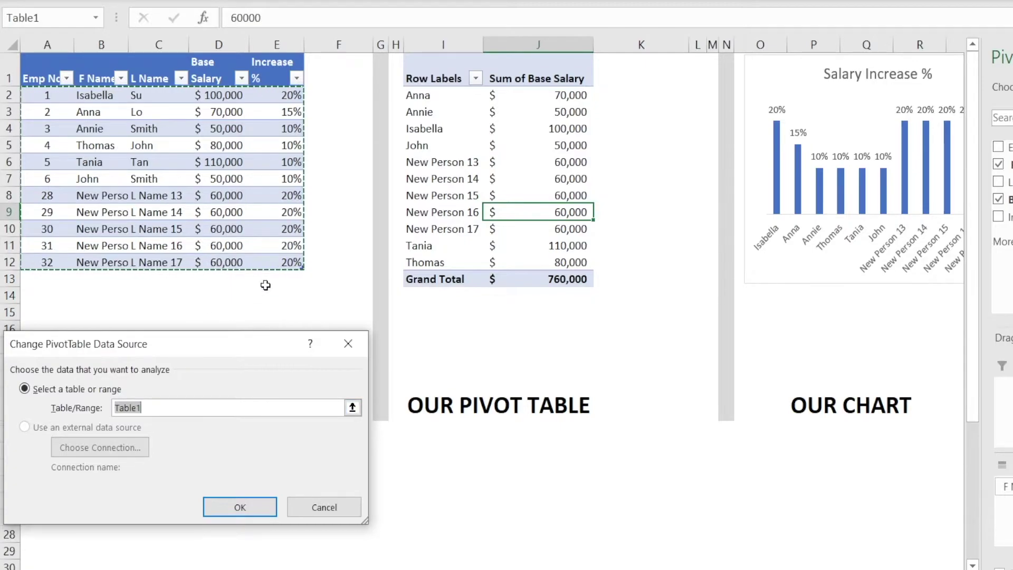
pyautogui.click(324, 508)
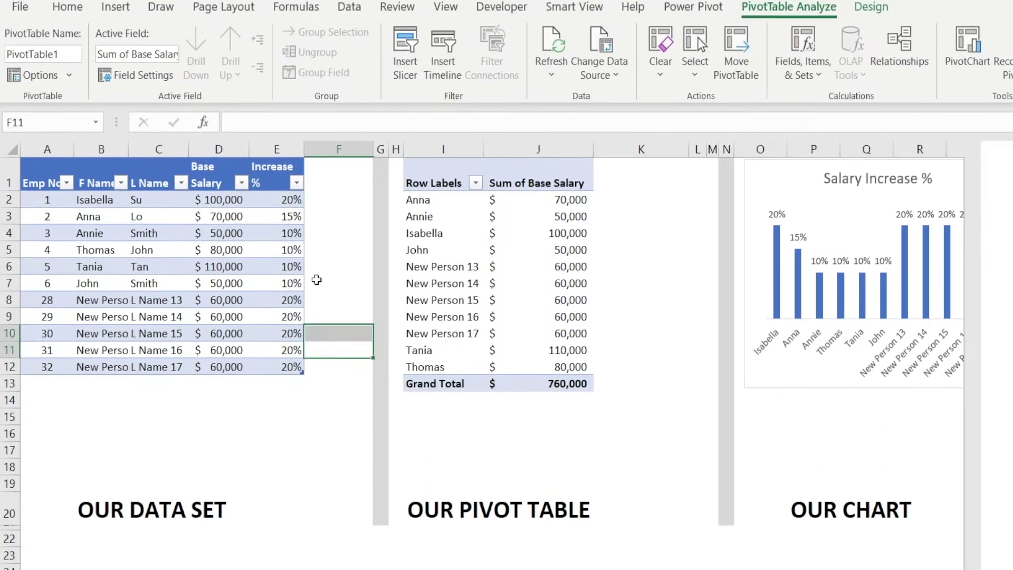
# Step: Add the Approval Status heading in F1 and mark rows 2–8 Approved
pyautogui.click(325, 69)
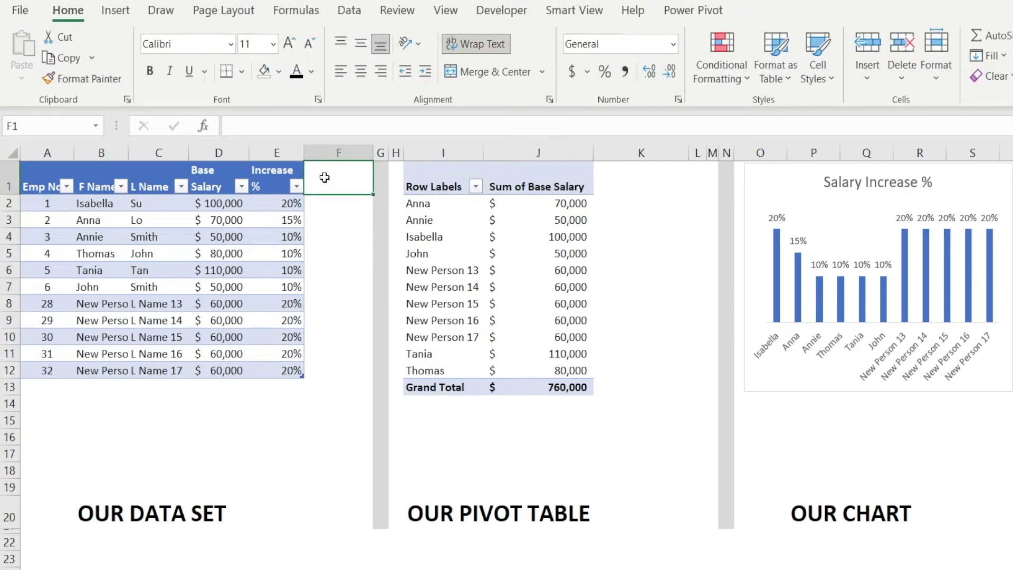
pyautogui.write('Appro')
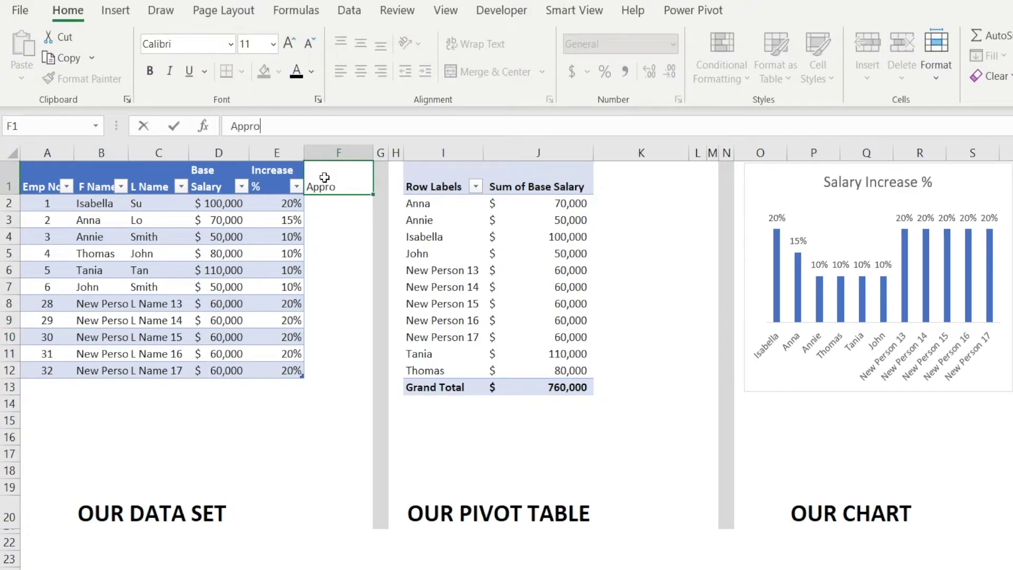
pyautogui.write('val Status')
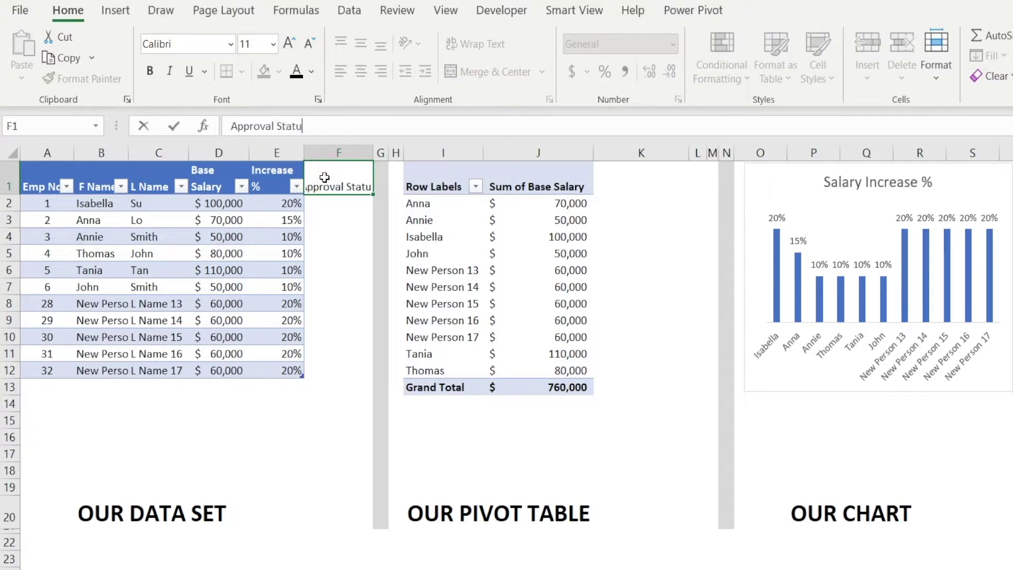
pyautogui.press('Return')
pyautogui.write('Appro')
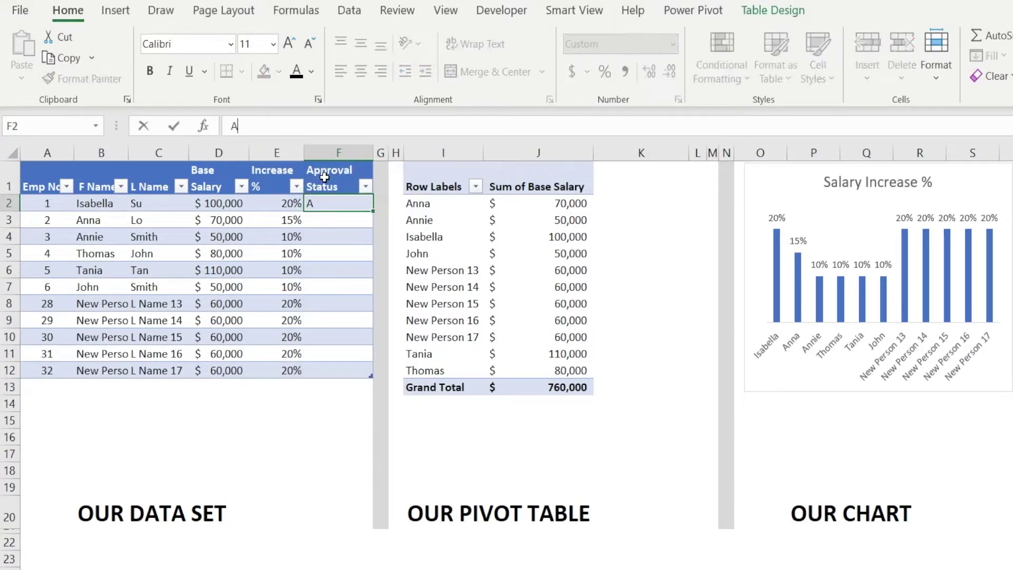
pyautogui.press('Return')
pyautogui.press('Up')
pyautogui.hotkey('ctrl', 'c')
pyautogui.hotkey('shift', 'Down')
pyautogui.hotkey('shift', 'Down')
pyautogui.hotkey('shift', 'Down')
pyautogui.hotkey('shift', 'Down')
pyautogui.hotkey('shift', 'Down')
pyautogui.hotkey('shift', 'Down')
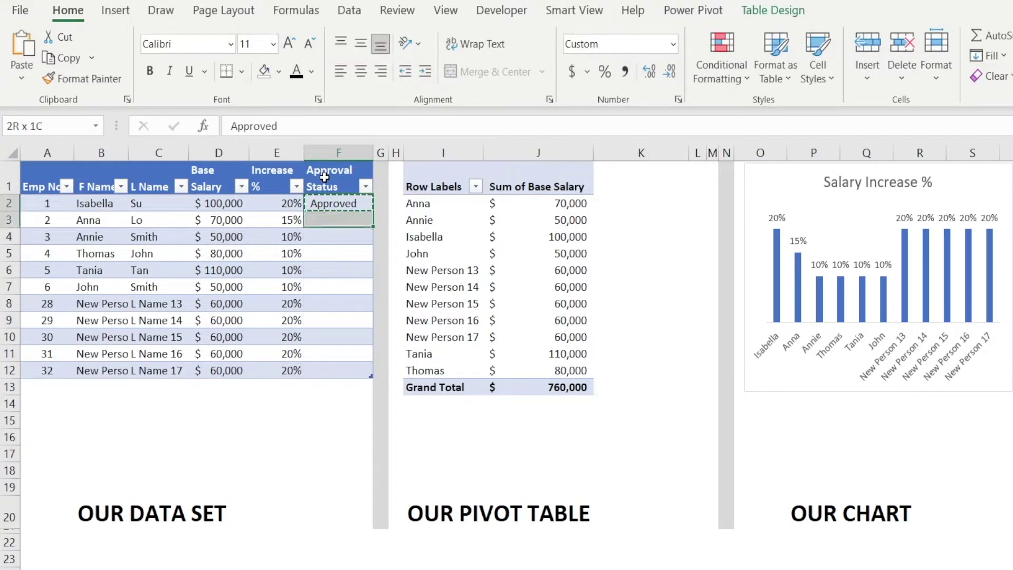
pyautogui.hotkey('ctrl', 'v')
# Step: Mark rows 9–12, New Person 14–17, as Rejected
pyautogui.press('Down')
pyautogui.press('Down')
pyautogui.press('Down')
pyautogui.press('Down')
pyautogui.press('Down')
pyautogui.press('Down')
pyautogui.press('Down')
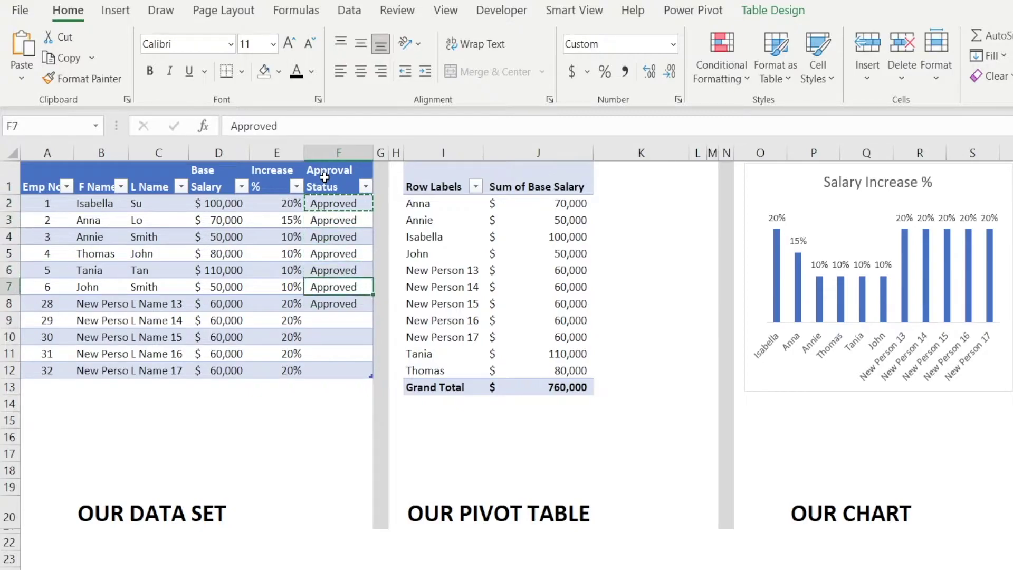
pyautogui.write('Rejected')
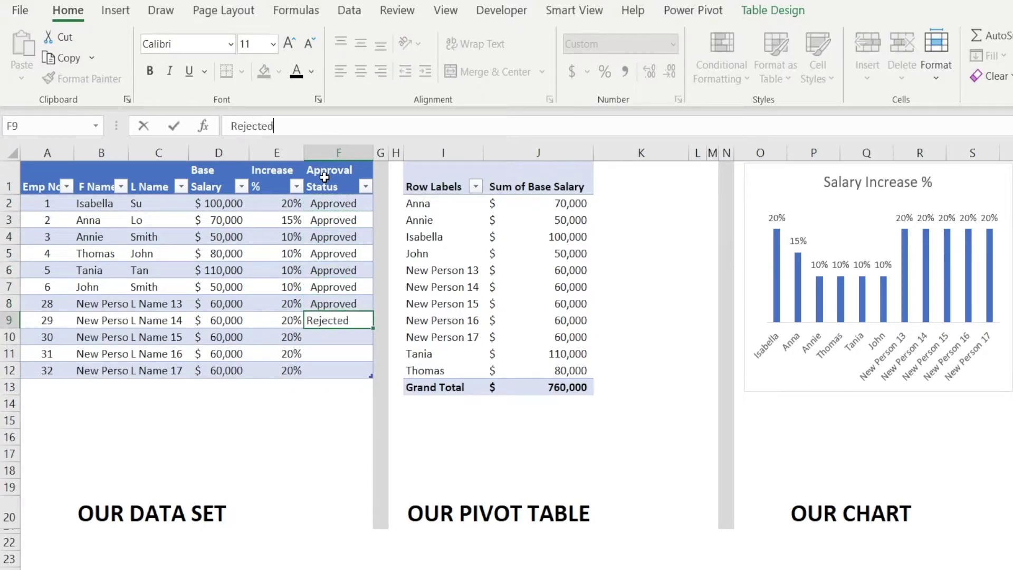
pyautogui.press('Return')
pyautogui.press('Up')
pyautogui.hotkey('ctrl', 'c')
pyautogui.hotkey('shift', 'Down')
pyautogui.hotkey('shift', 'Down')
pyautogui.hotkey('shift', 'Down')
pyautogui.hotkey('ctrl', 'v')
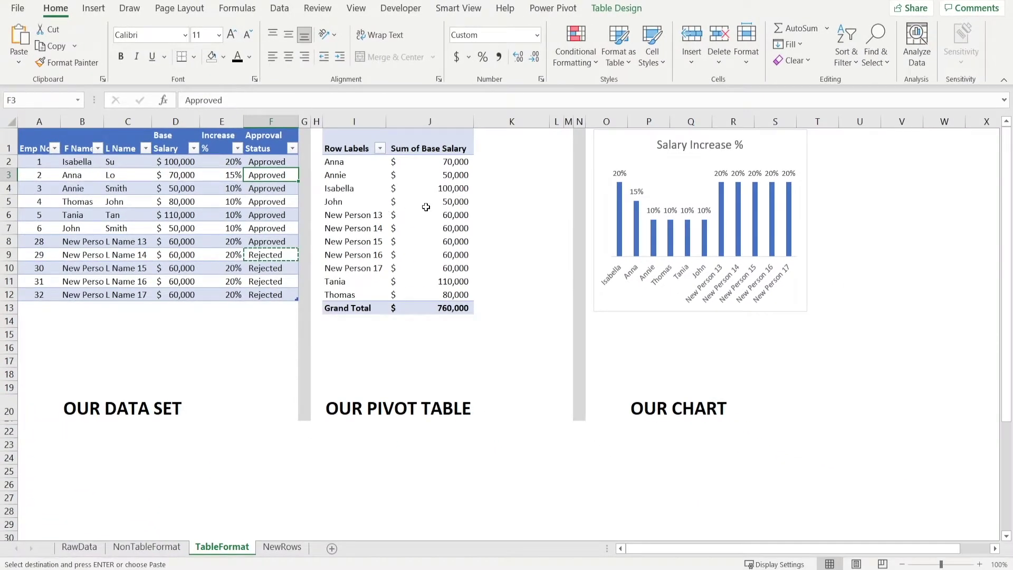
# Step: Refresh the pivot table and add Approval Status to its Filters area
pyautogui.rightClick(533, 253)
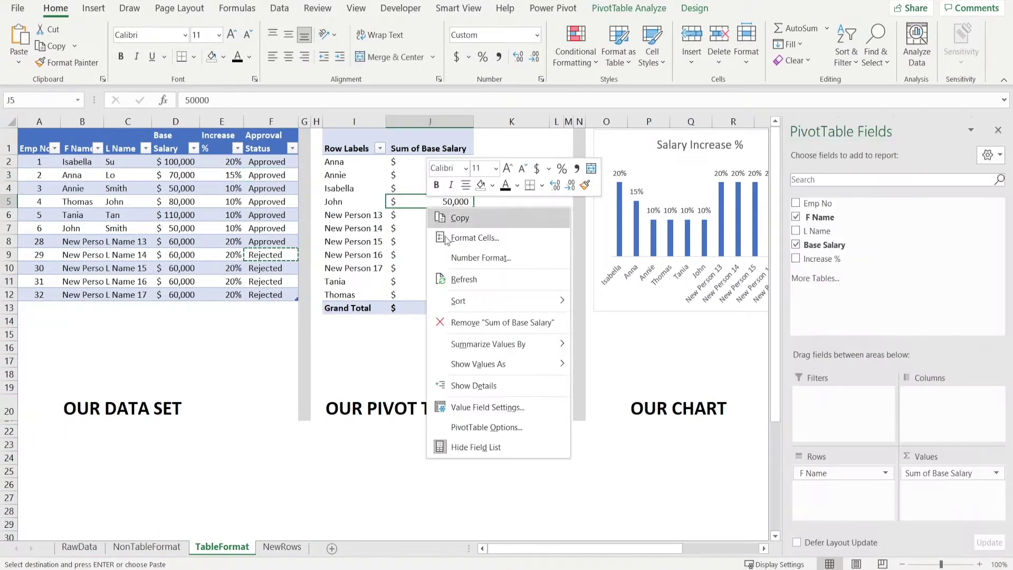
pyautogui.click(462, 278)
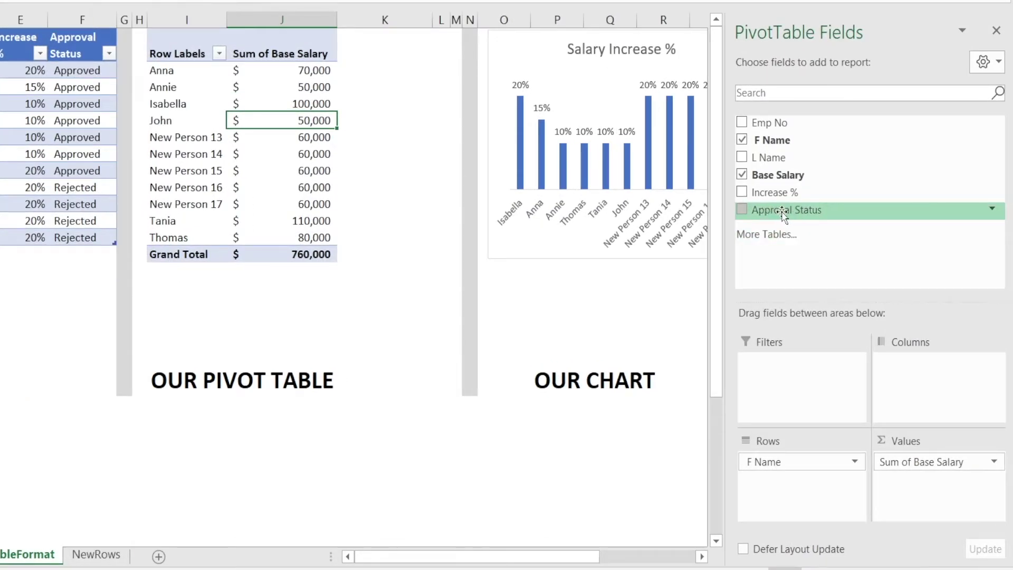
pyautogui.moveTo(784, 213); pyautogui.dragTo(793, 387)
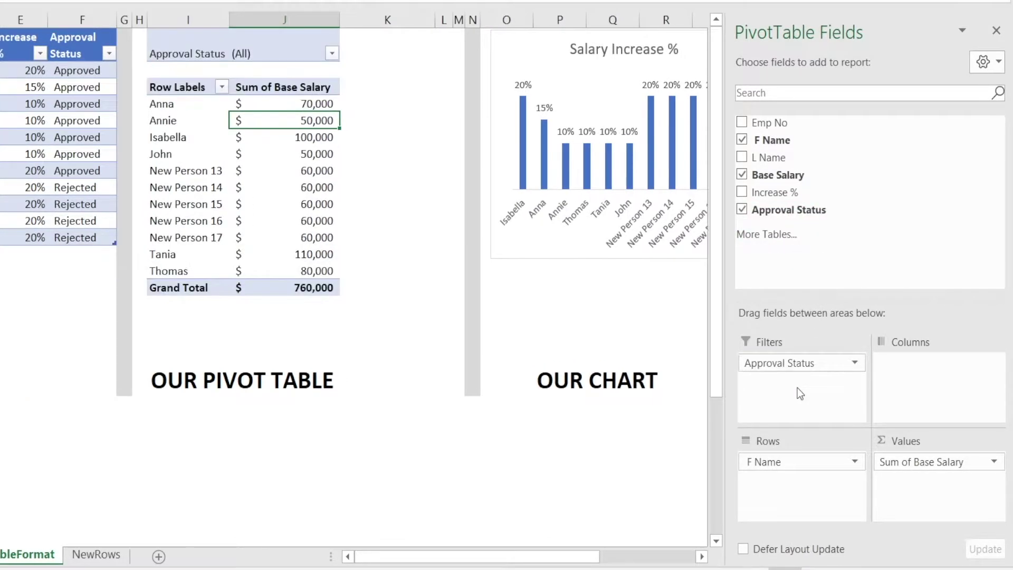
# Step: Filter the pivot table's Approval Status to Rejected, totalling $240,000
pyautogui.click(331, 53)
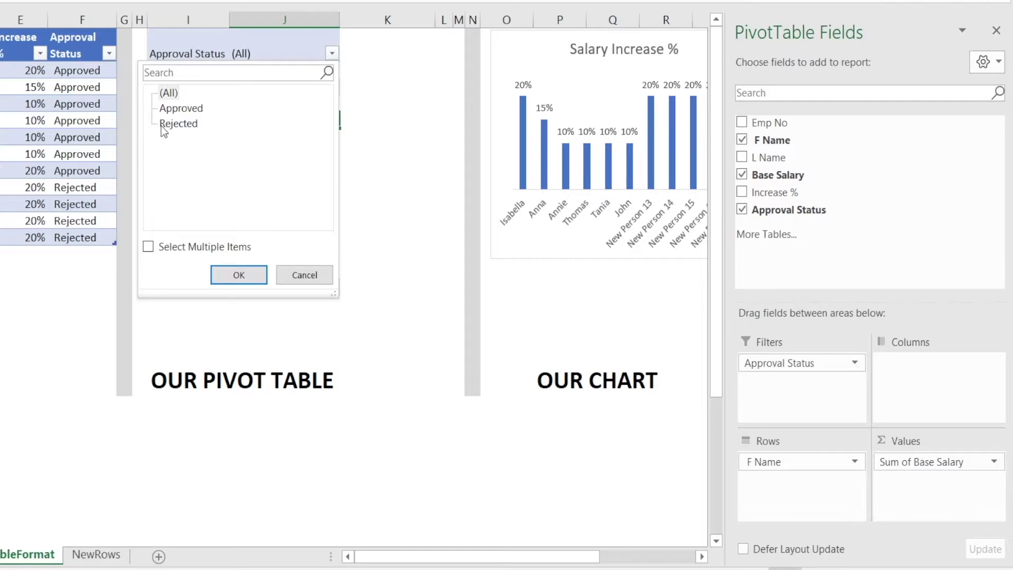
pyautogui.click(174, 123)
pyautogui.click(244, 275)
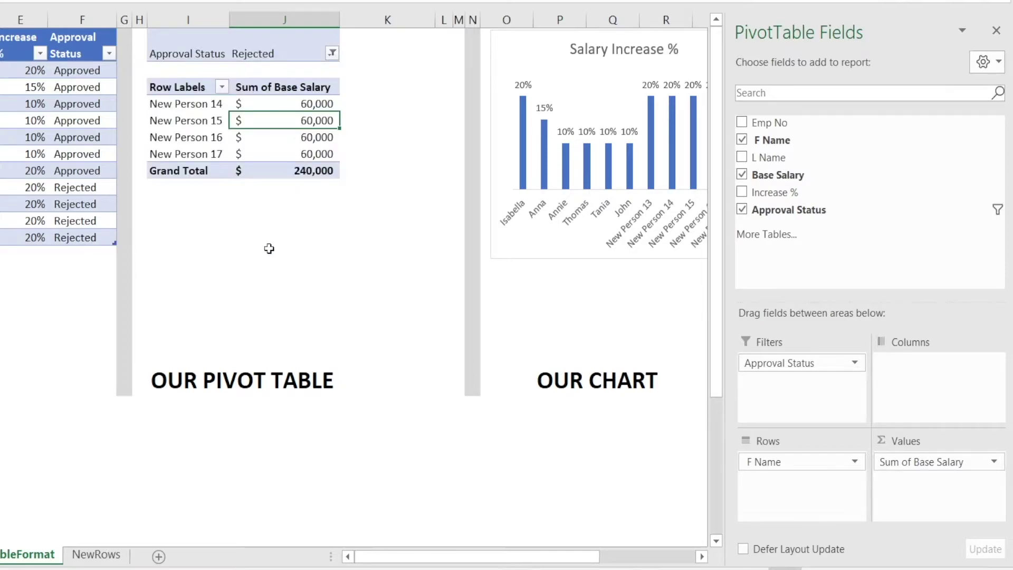
pyautogui.click(333, 53)
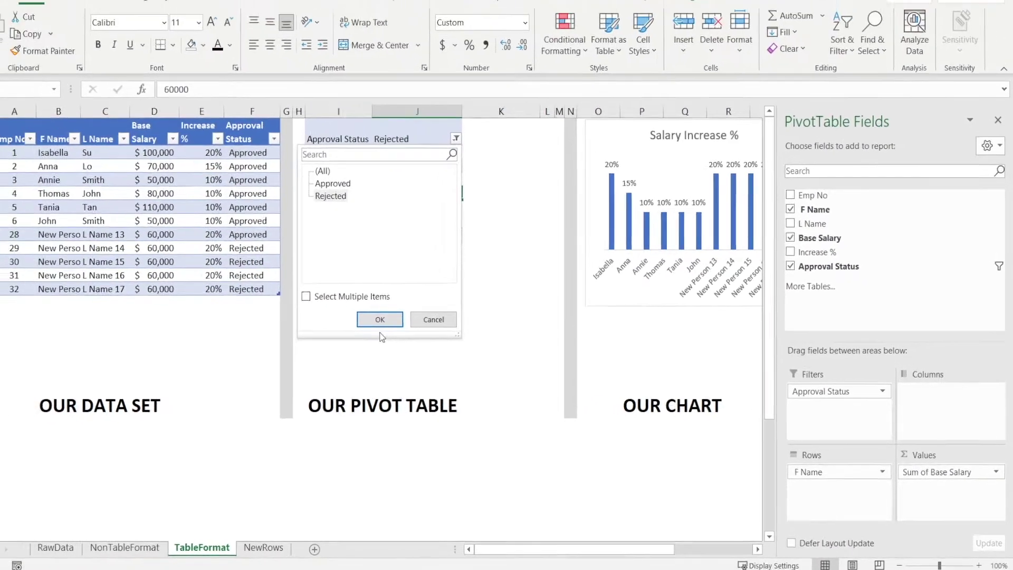
pyautogui.click(241, 275)
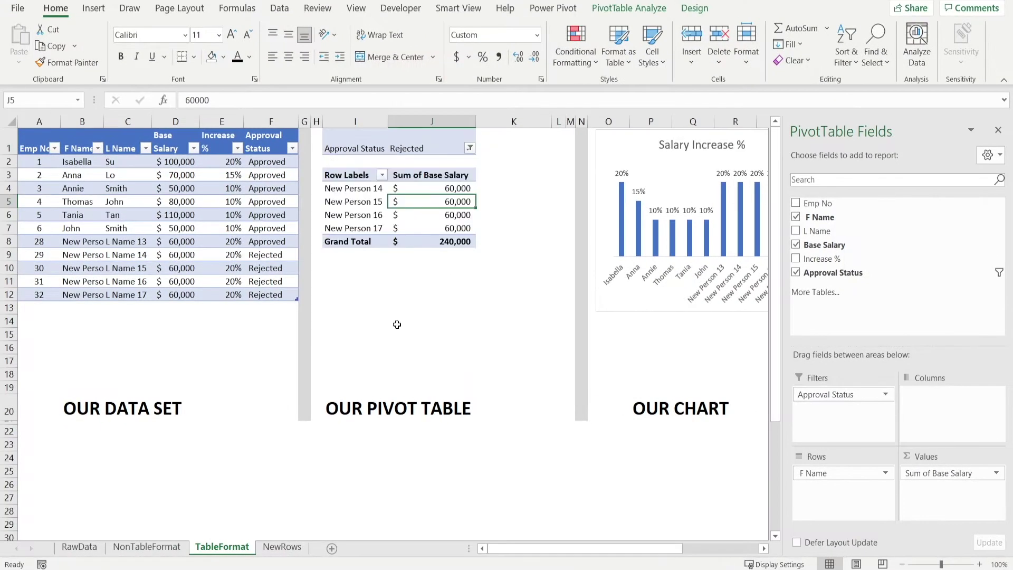
pyautogui.click(469, 148)
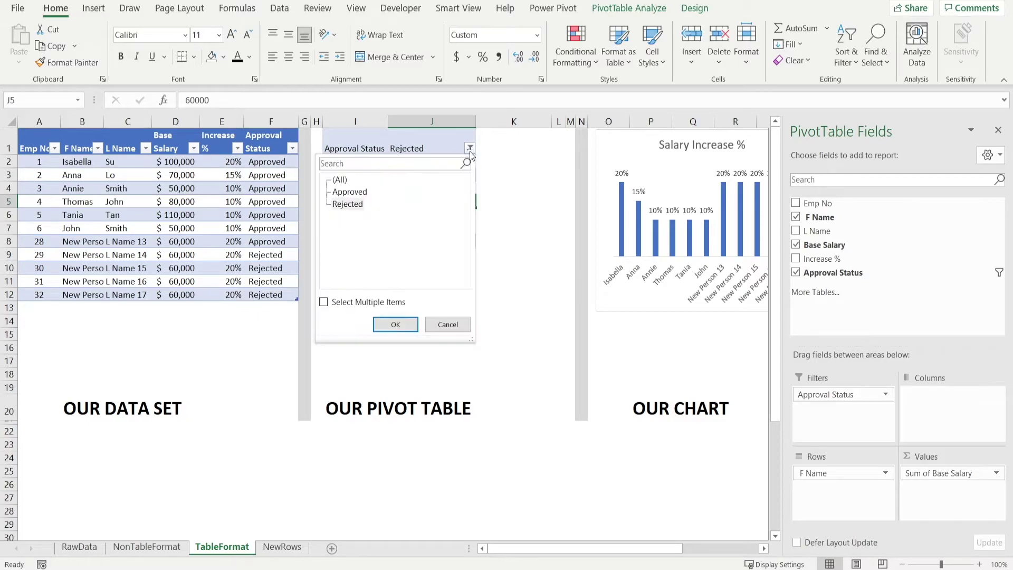
pyautogui.click(323, 303)
pyautogui.click(396, 324)
pyautogui.click(380, 346)
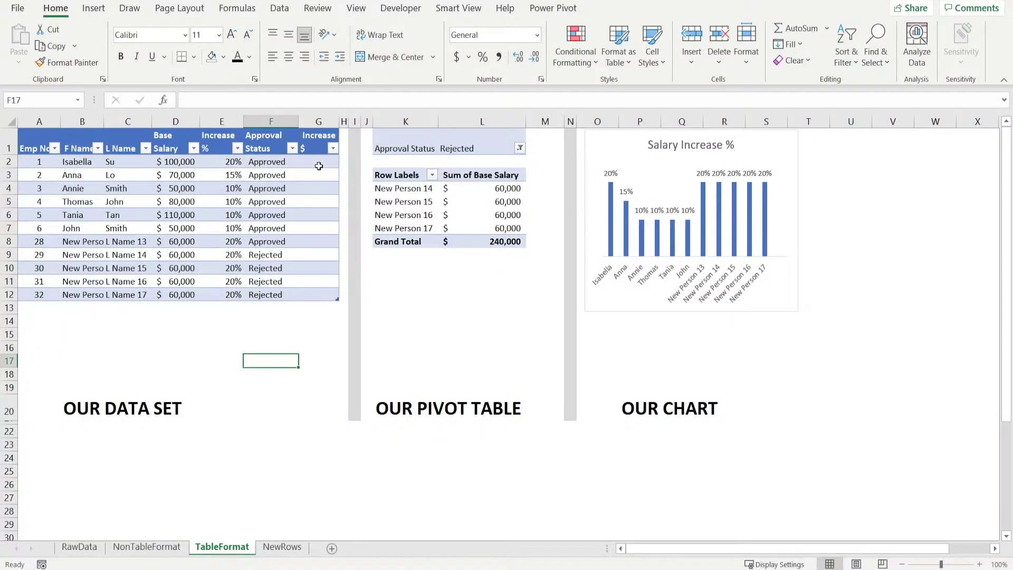
# Step: In G2, enter the Increase % × Base Salary formula to auto-fill every Increase $ row
pyautogui.click(319, 166)
pyautogui.write('=')
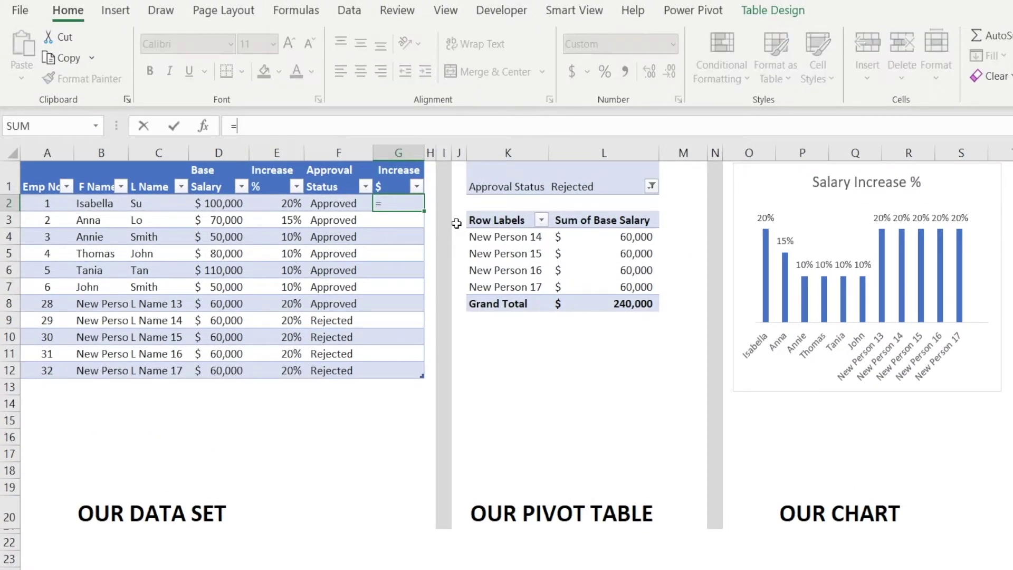
pyautogui.press('Left')
pyautogui.press('Left')
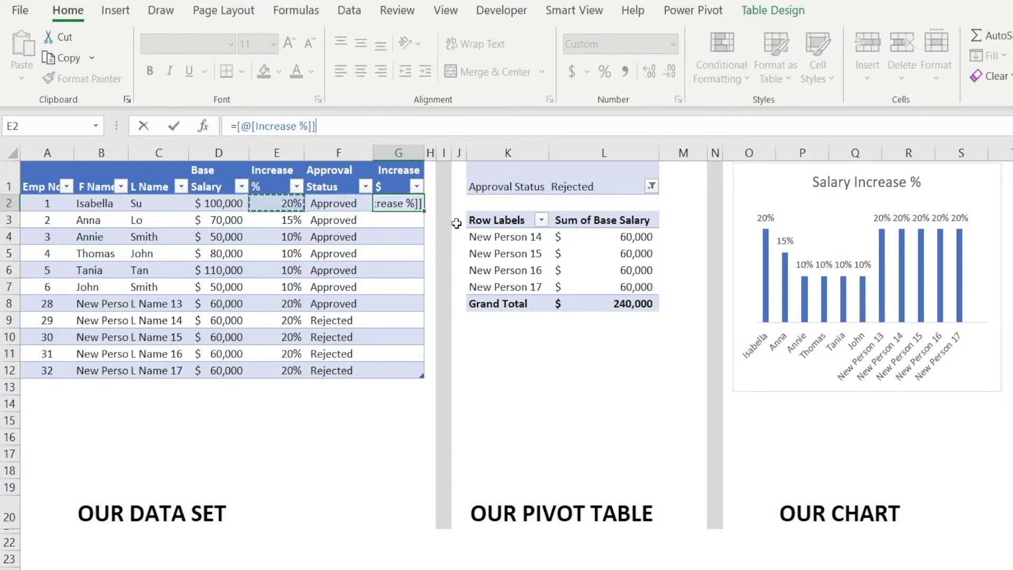
pyautogui.write('*')
pyautogui.press('Left')
pyautogui.press('Left')
pyautogui.press('Left')
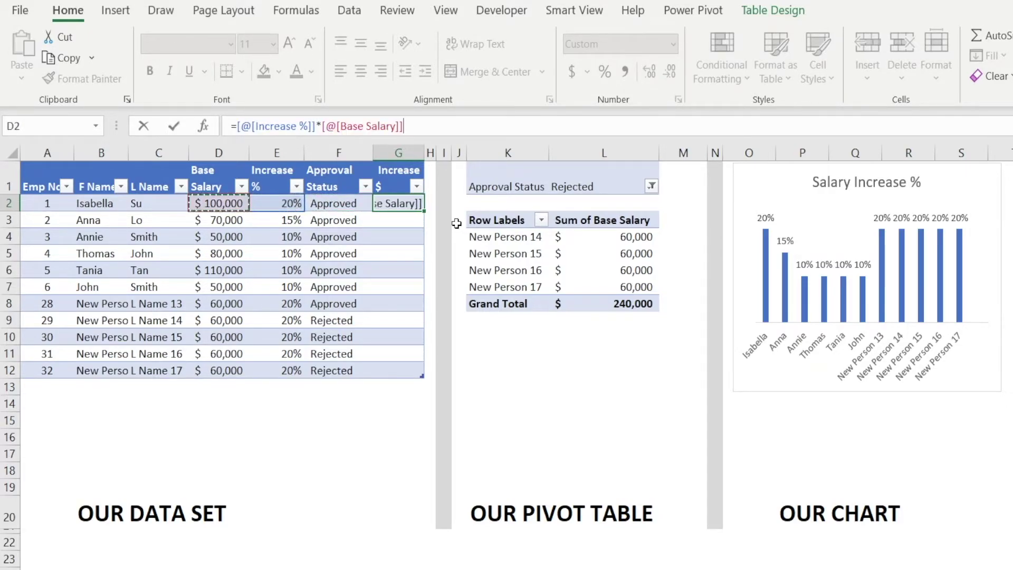
pyautogui.press('Return')
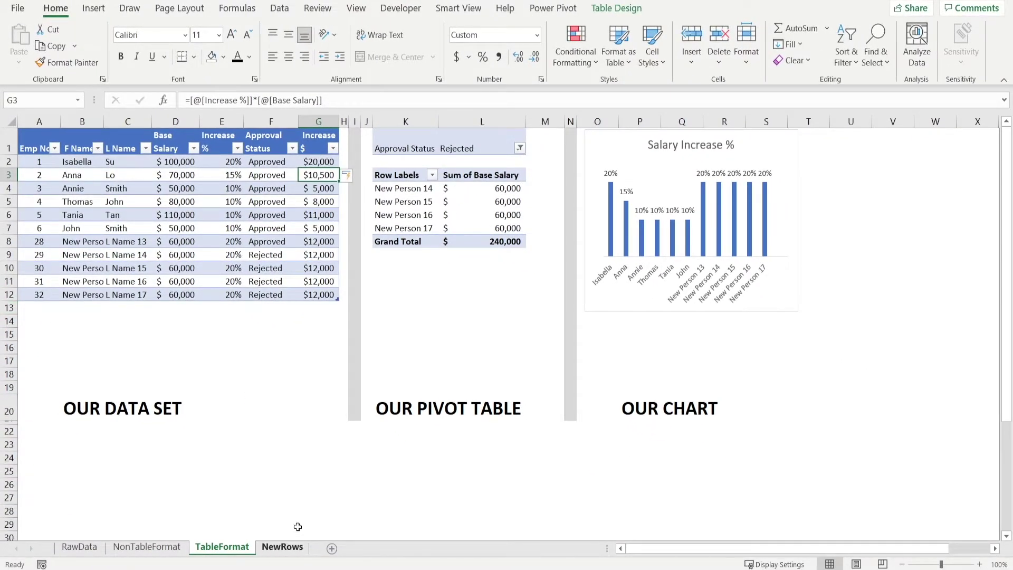
# Step: Copy New Person 1 and 2 ($60,000, 15%) from NewRows and paste them below the table
pyautogui.click(294, 551)
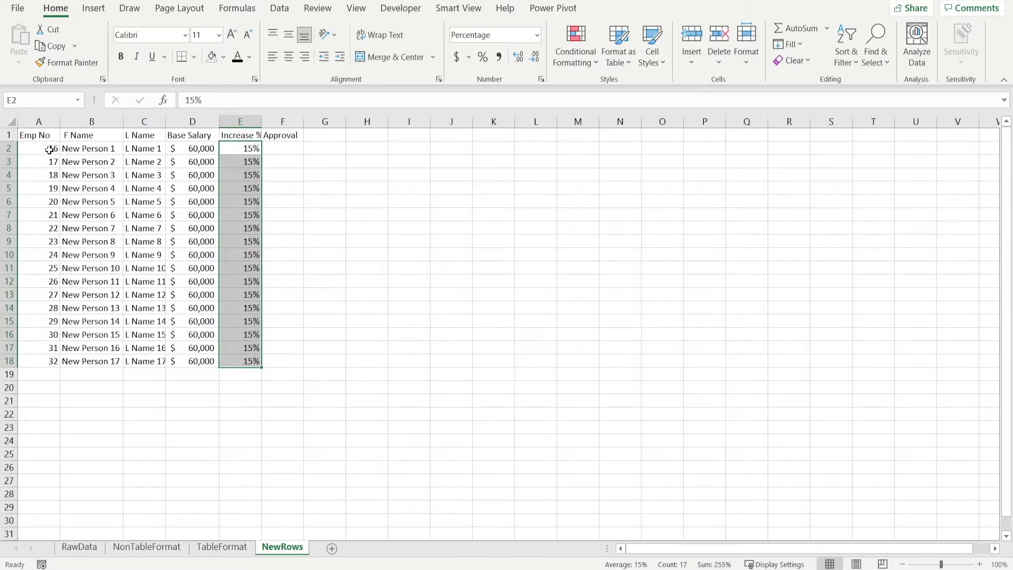
pyautogui.moveTo(49, 149); pyautogui.dragTo(243, 162)
pyautogui.hotkey('ctrl', 'c')
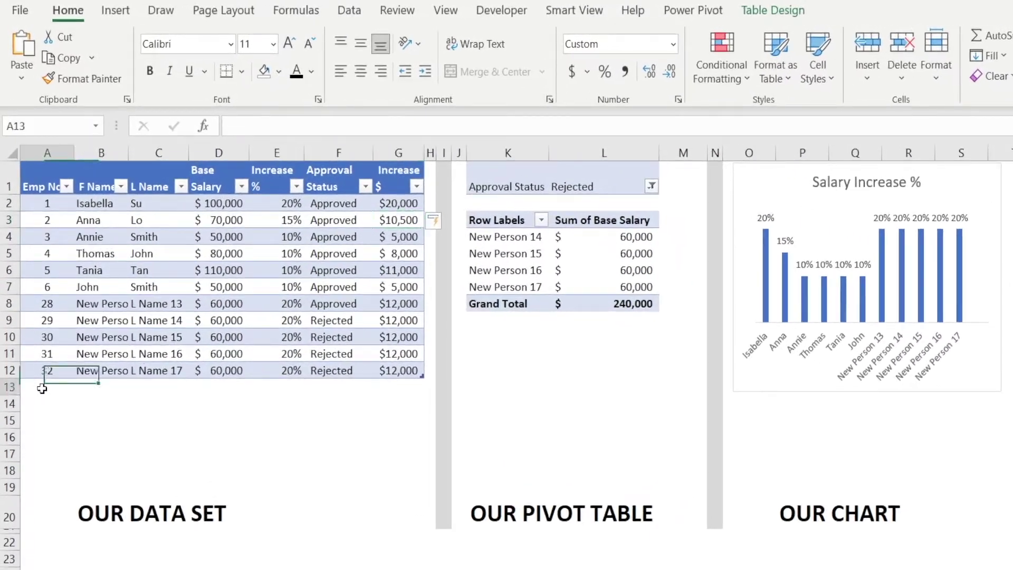
pyautogui.click(42, 388)
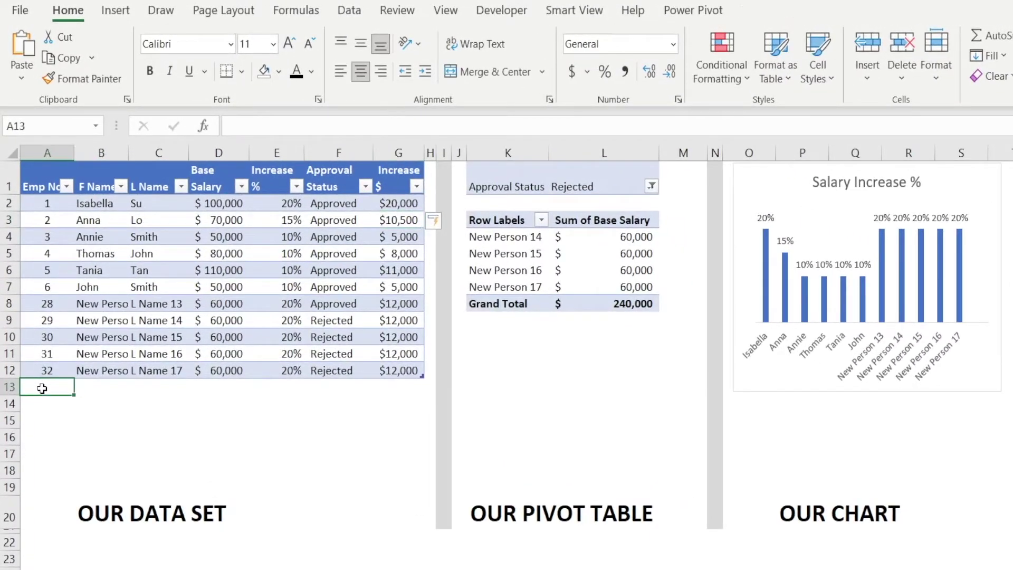
pyautogui.hotkey('ctrl', 'v')
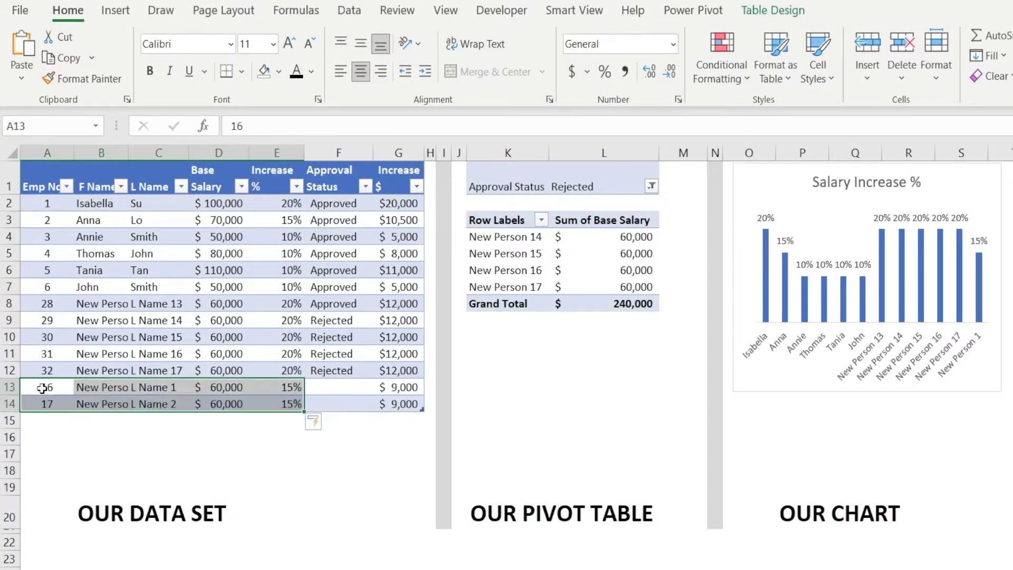
pyautogui.click(351, 390)
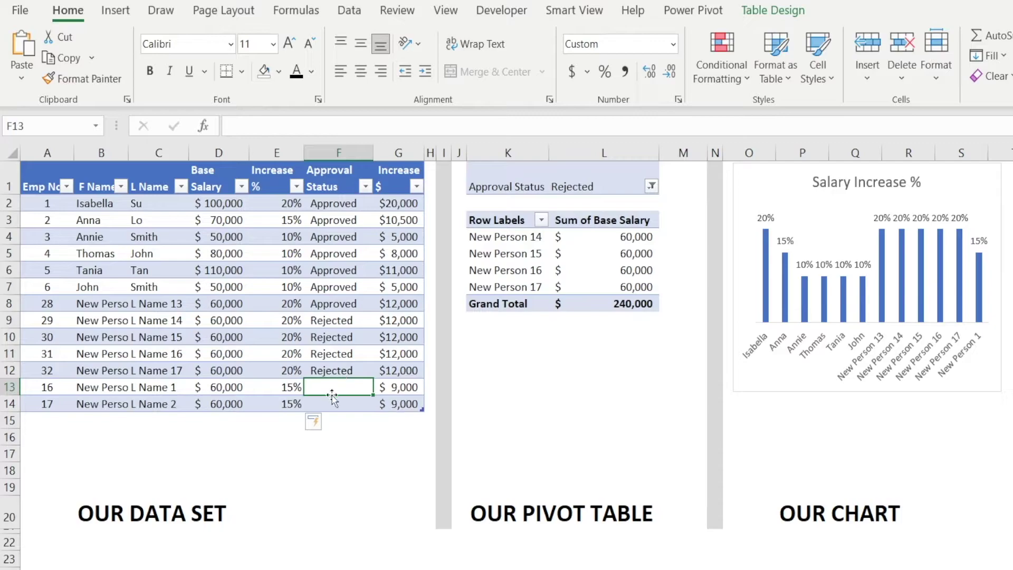
# Step: Enter 'approved' in F13 and fill it down to F14
pyautogui.write('approved')
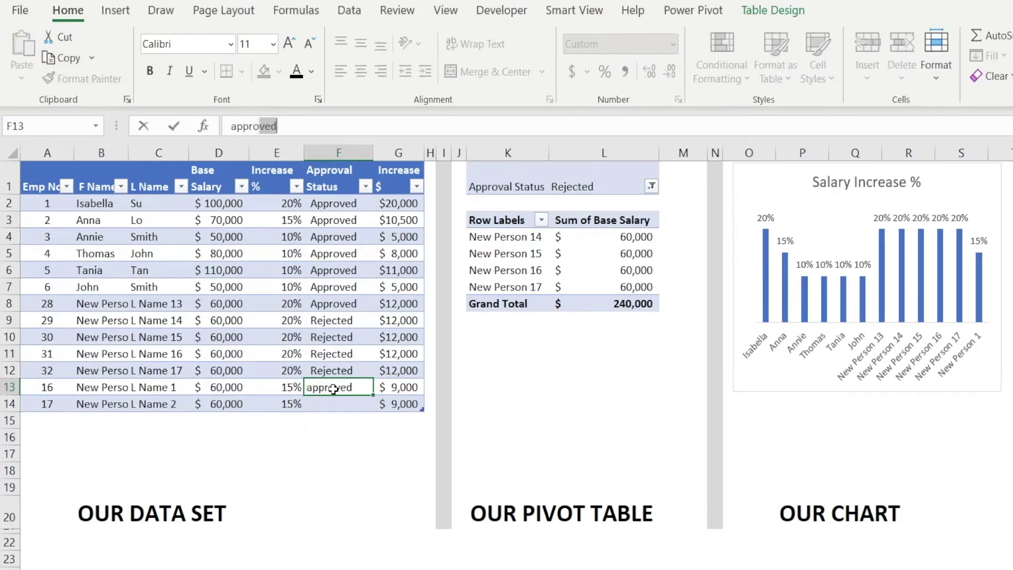
pyautogui.press('Return')
pyautogui.click(334, 389)
pyautogui.press('Down')
pyautogui.hotkey('ctrl', 'd')
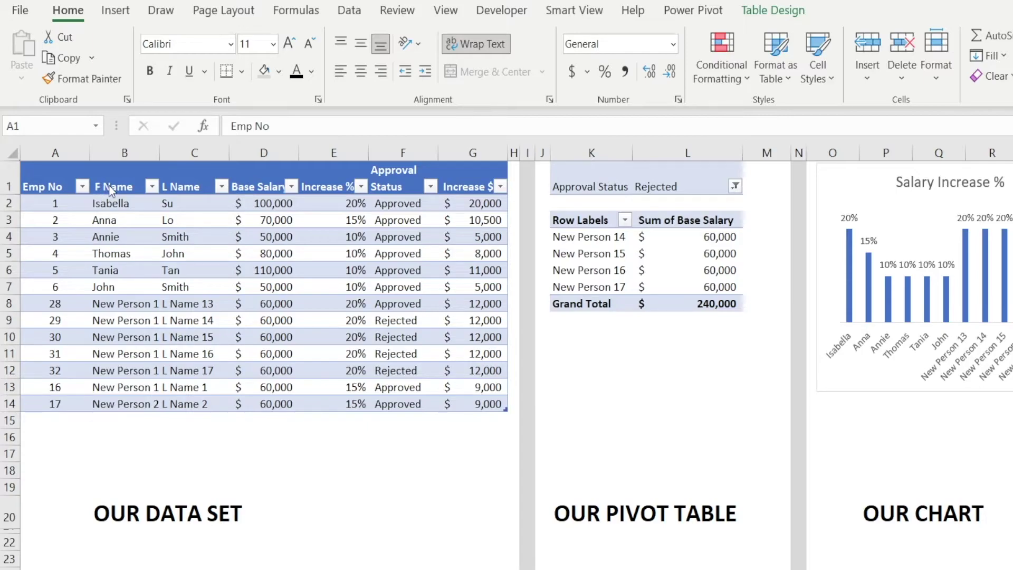
pyautogui.scroll(-1, 111, 191)
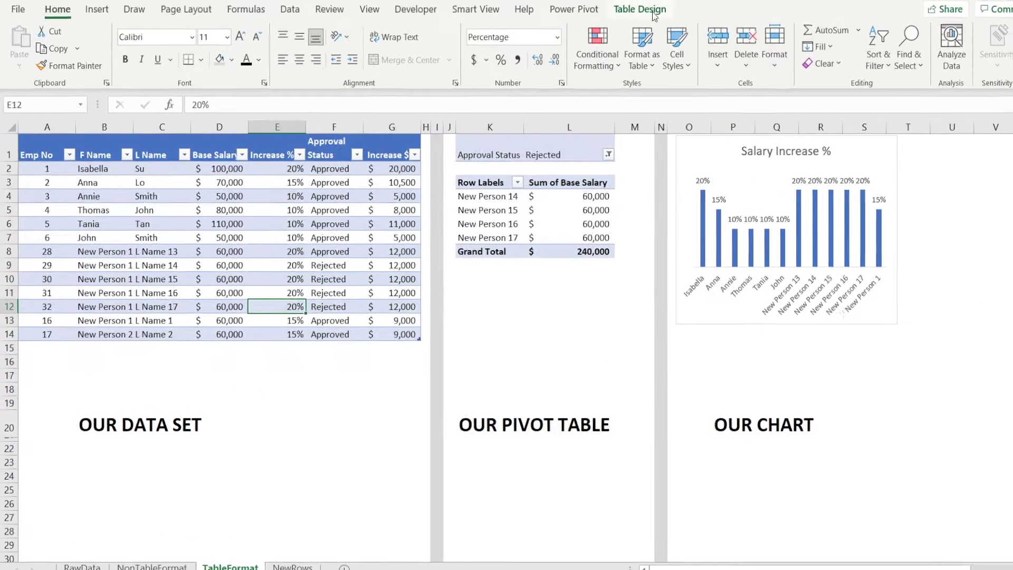
# Step: In Table Design, switch the header filter buttons off and on
pyautogui.click(653, 14)
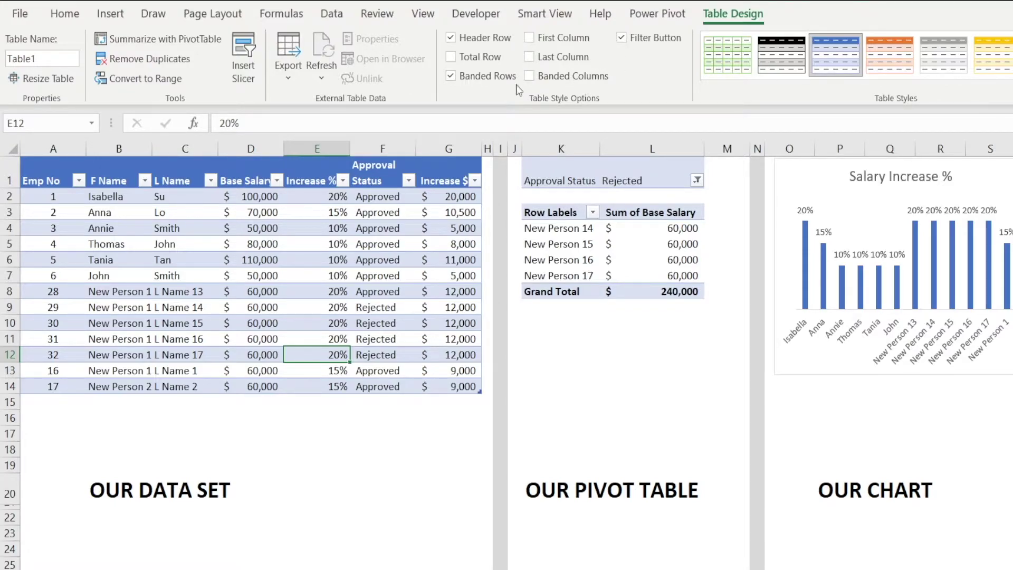
pyautogui.click(621, 38)
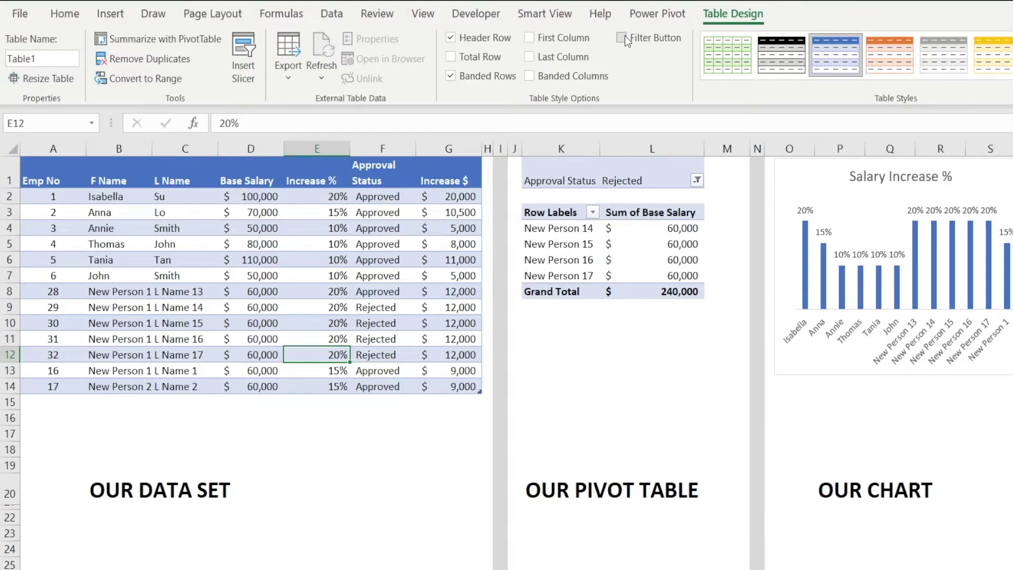
pyautogui.click(622, 38)
pyautogui.click(623, 38)
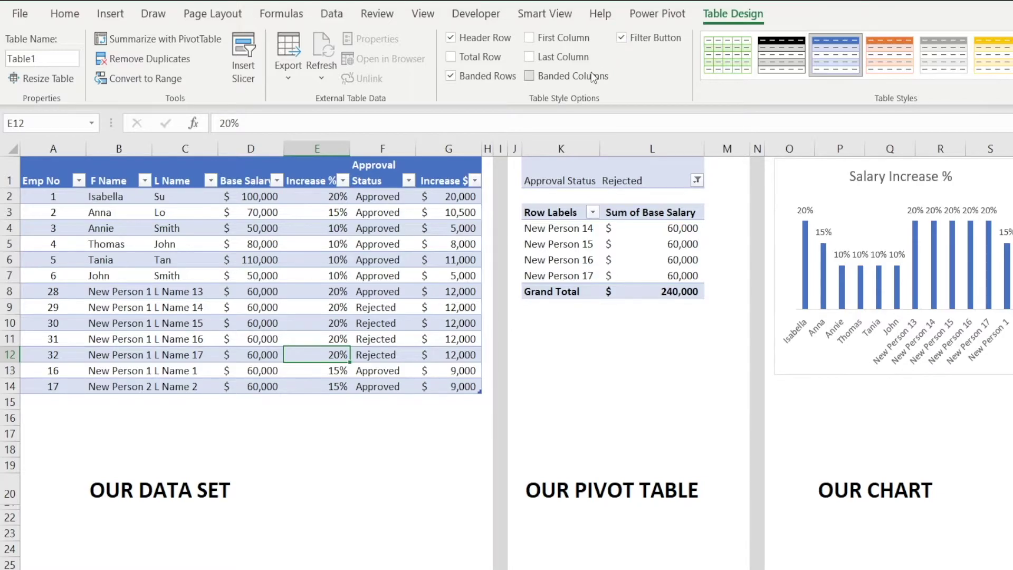
# Step: Try banded rows and banded columns on and off, ending with rows banded and columns plain
pyautogui.click(450, 78)
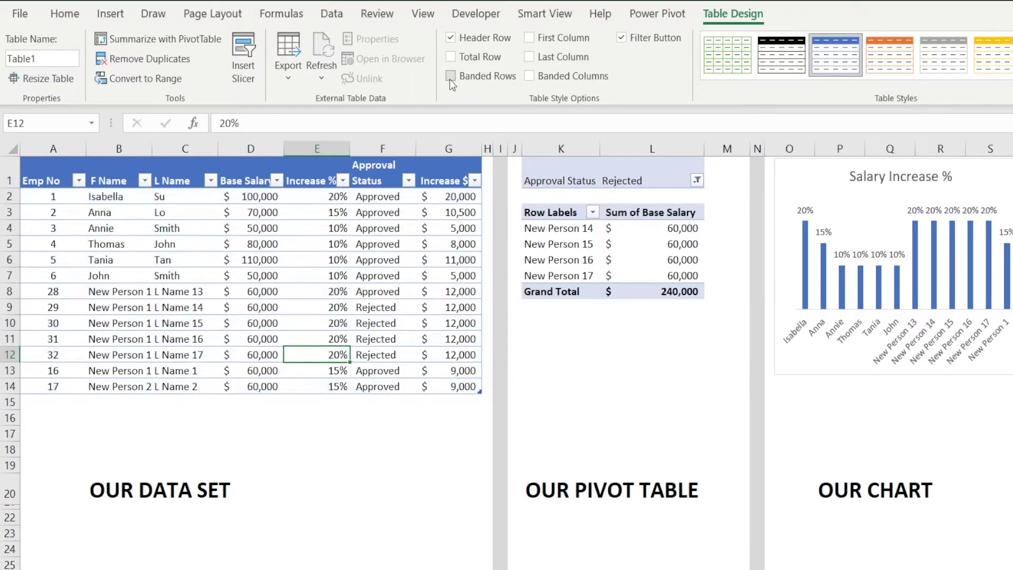
pyautogui.click(450, 77)
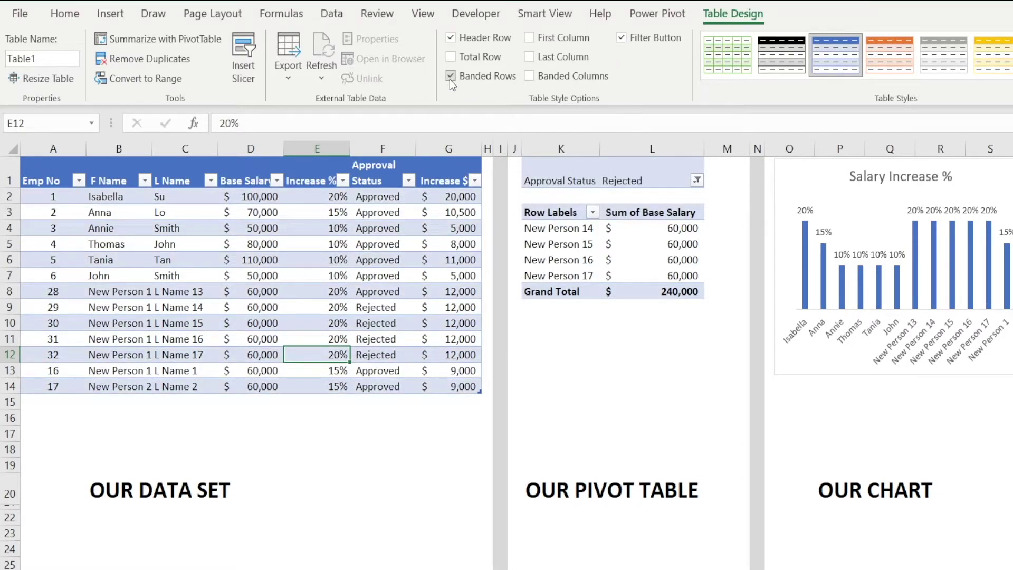
pyautogui.click(450, 77)
pyautogui.click(450, 78)
pyautogui.click(528, 76)
pyautogui.click(528, 76)
pyautogui.click(457, 76)
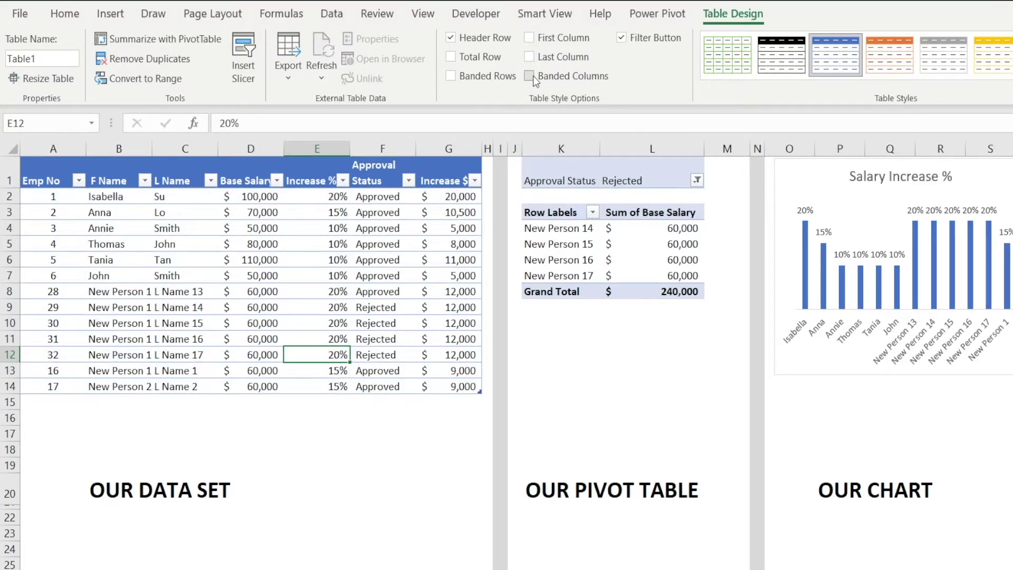
pyautogui.click(530, 76)
pyautogui.click(530, 76)
pyautogui.click(450, 77)
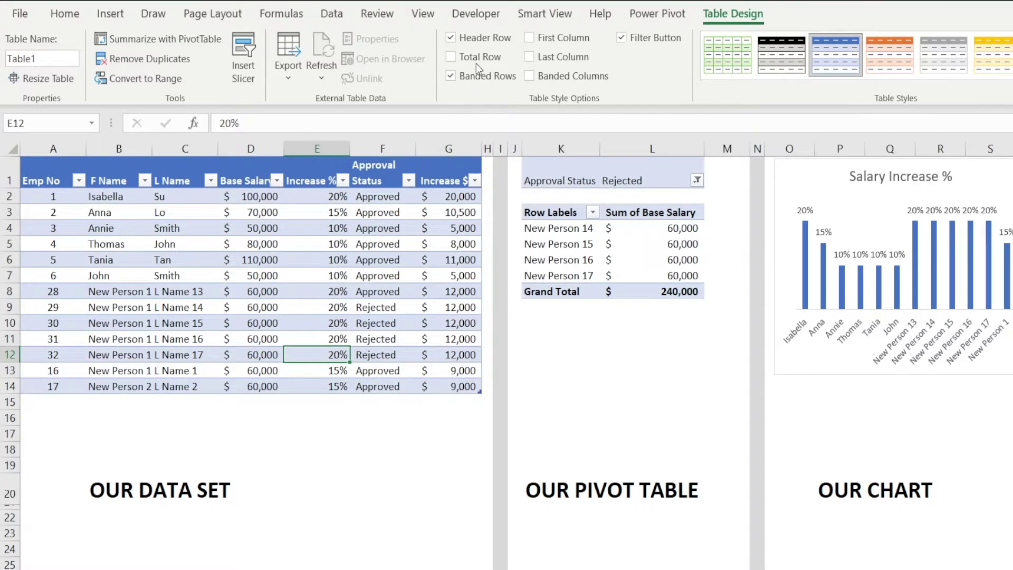
# Step: Turn on the Total row beneath the salary table
pyautogui.click(452, 57)
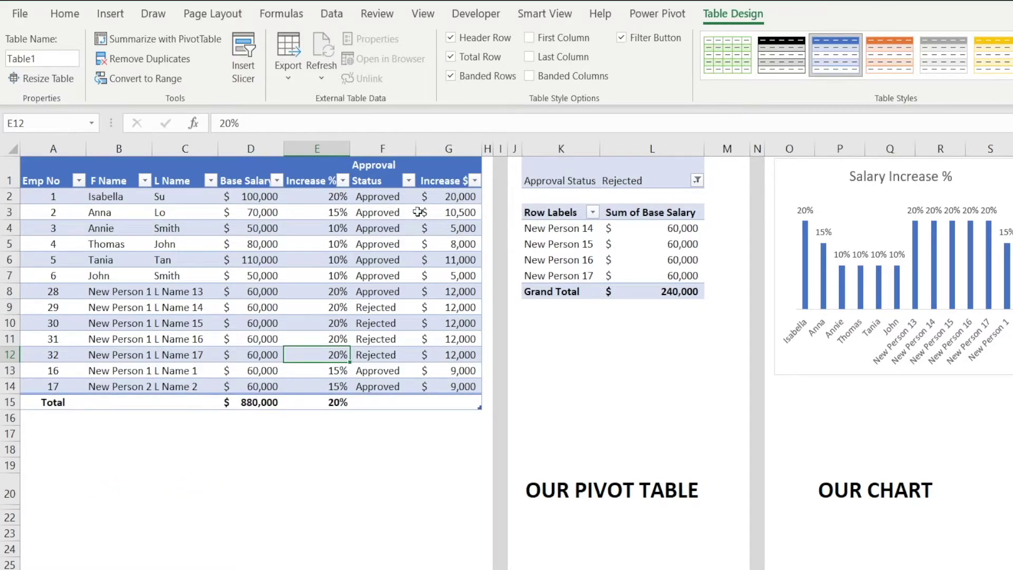
pyautogui.click(451, 57)
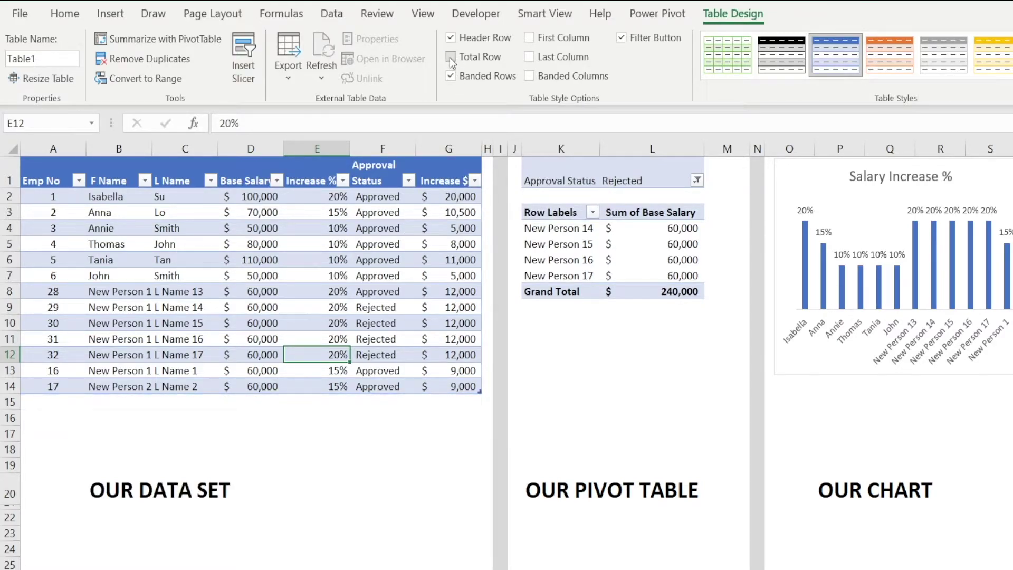
pyautogui.click(451, 57)
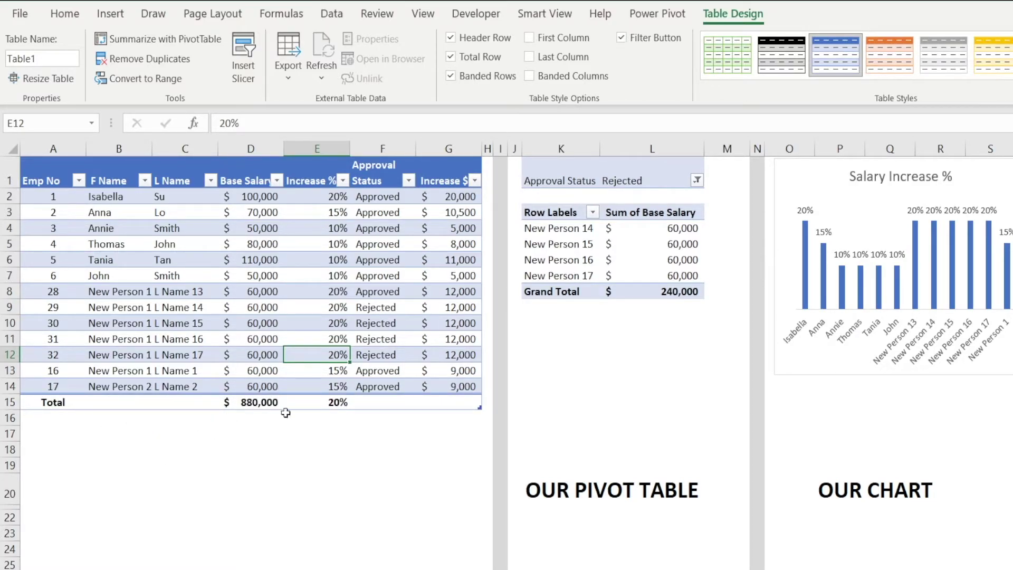
# Step: Set the Base Salary total to Min, showing 50,000
pyautogui.click(245, 404)
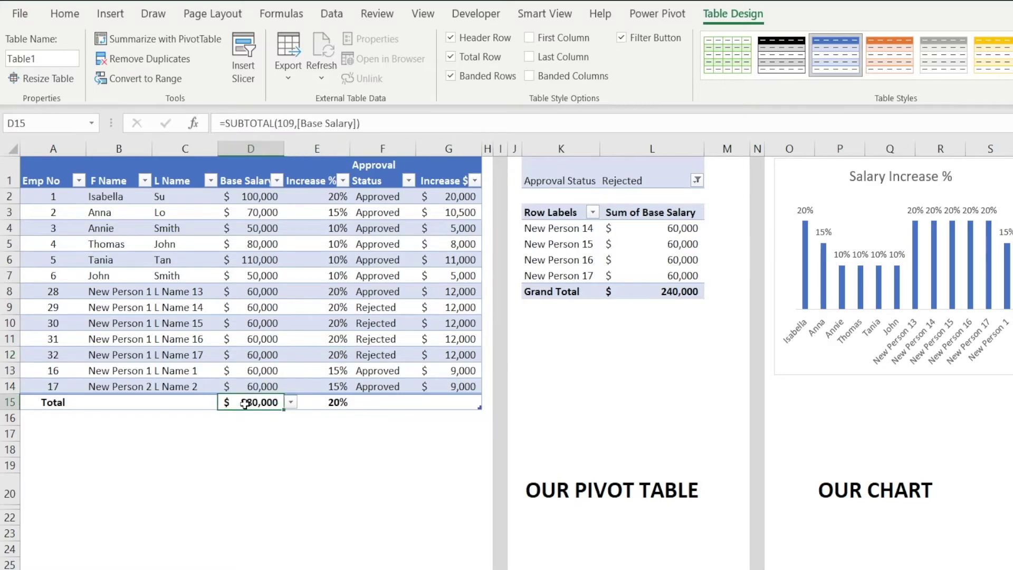
pyautogui.click(294, 411)
pyautogui.press('Left')
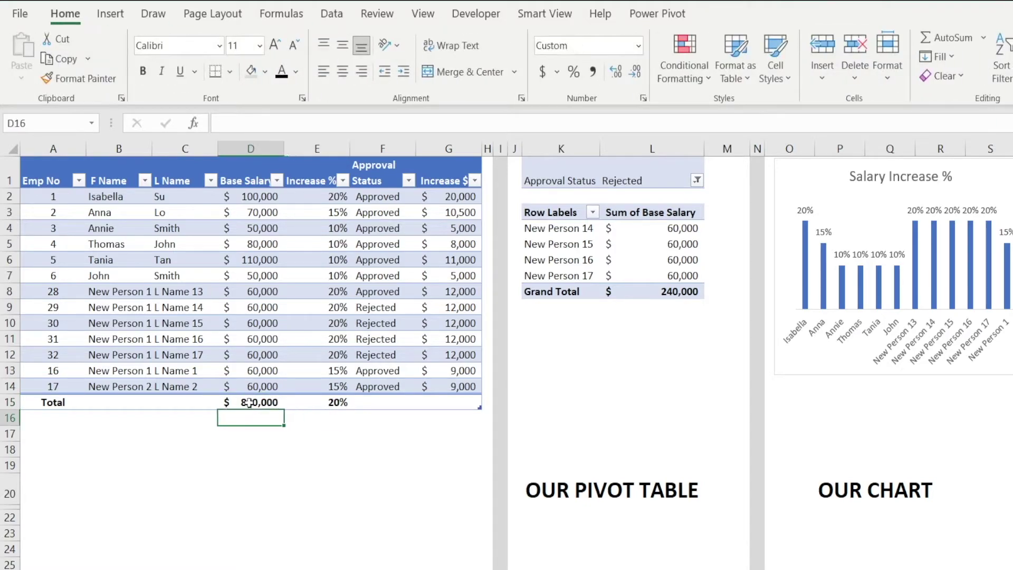
pyautogui.press('Up')
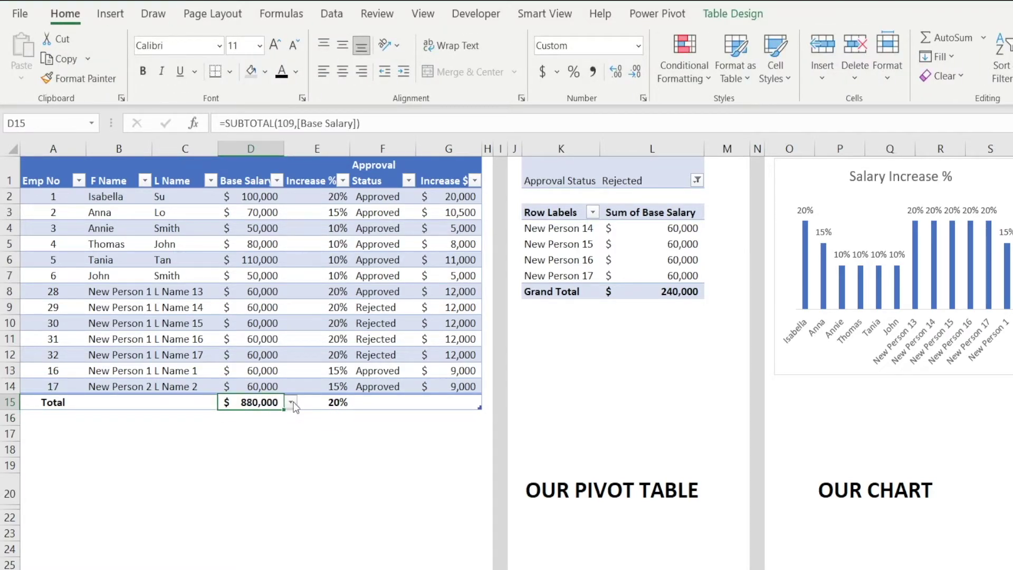
pyautogui.click(290, 403)
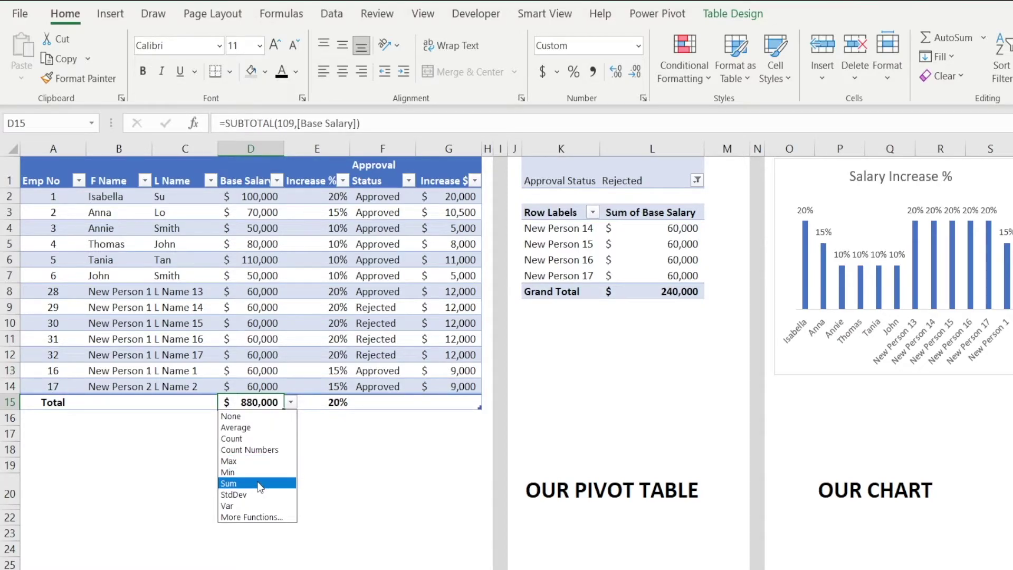
pyautogui.click(255, 461)
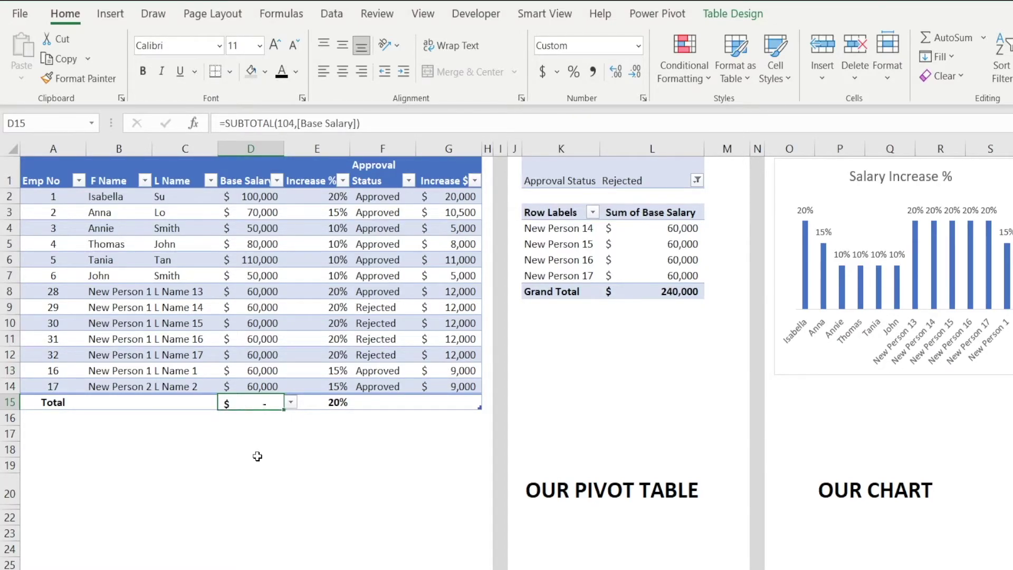
pyautogui.click(291, 404)
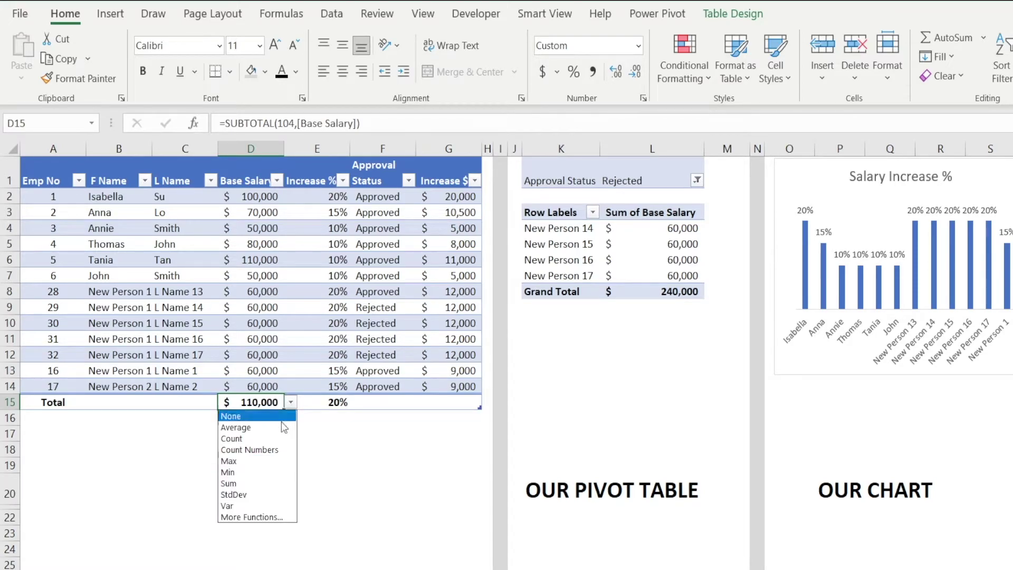
pyautogui.click(258, 470)
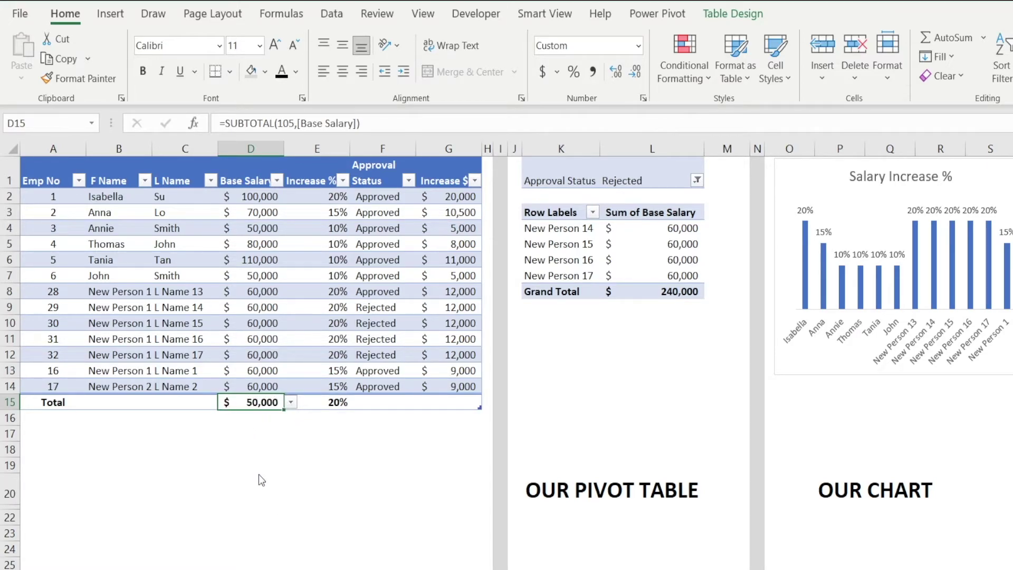
pyautogui.click(267, 438)
# Step: Set the Approval Status total to None after briefly trying Count
pyautogui.click(369, 403)
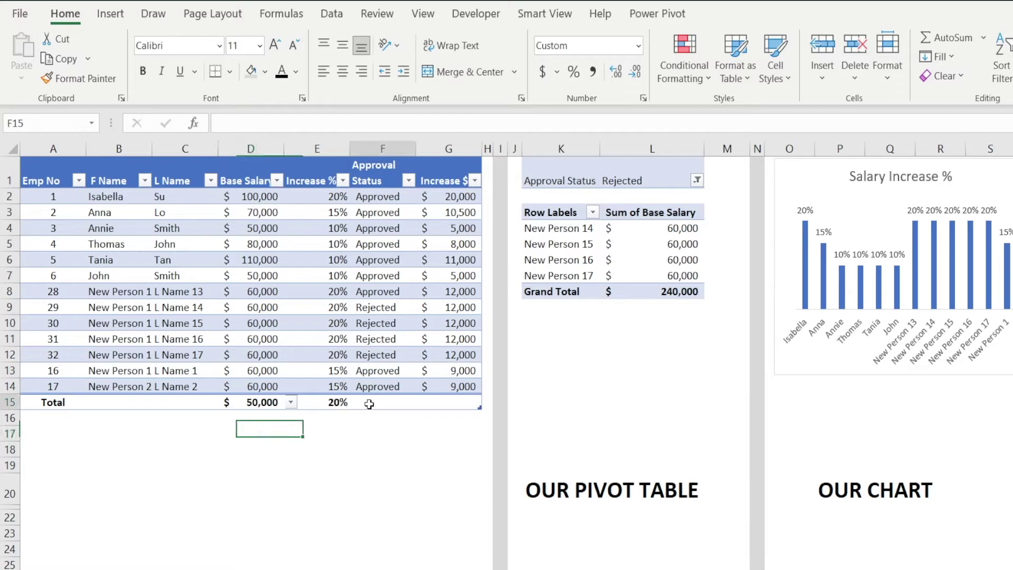
pyautogui.click(423, 403)
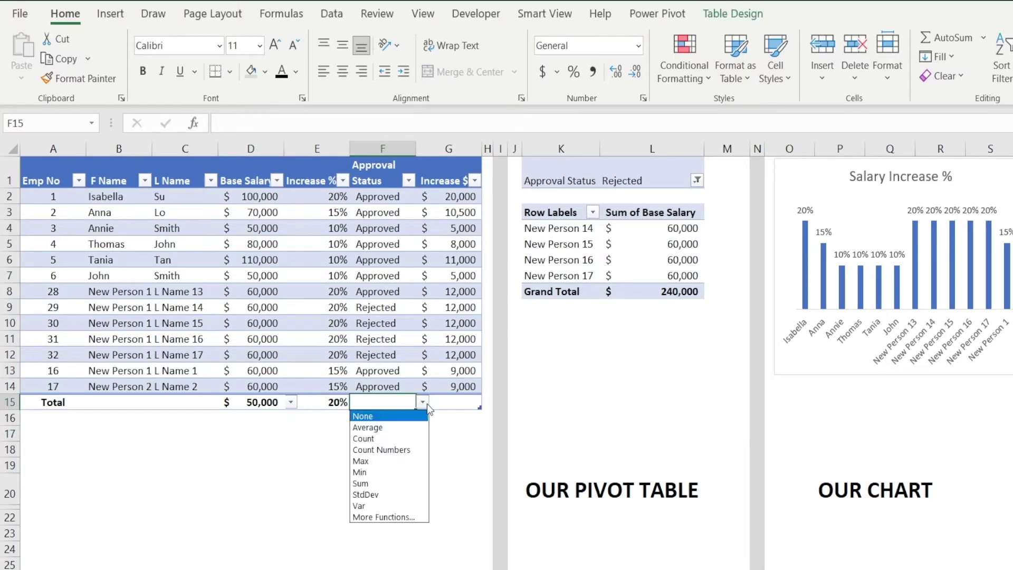
pyautogui.click(396, 439)
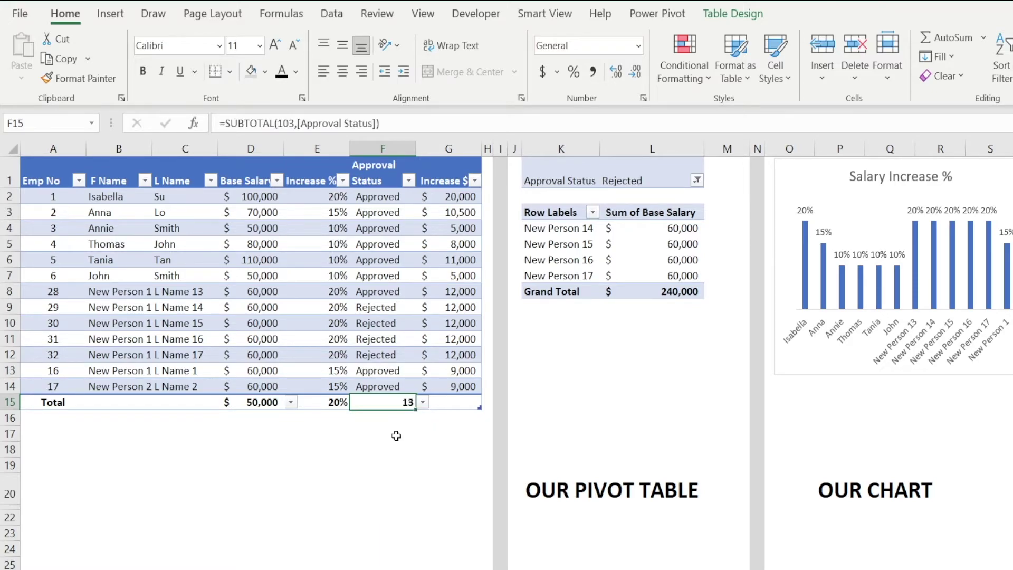
pyautogui.click(423, 404)
pyautogui.click(387, 414)
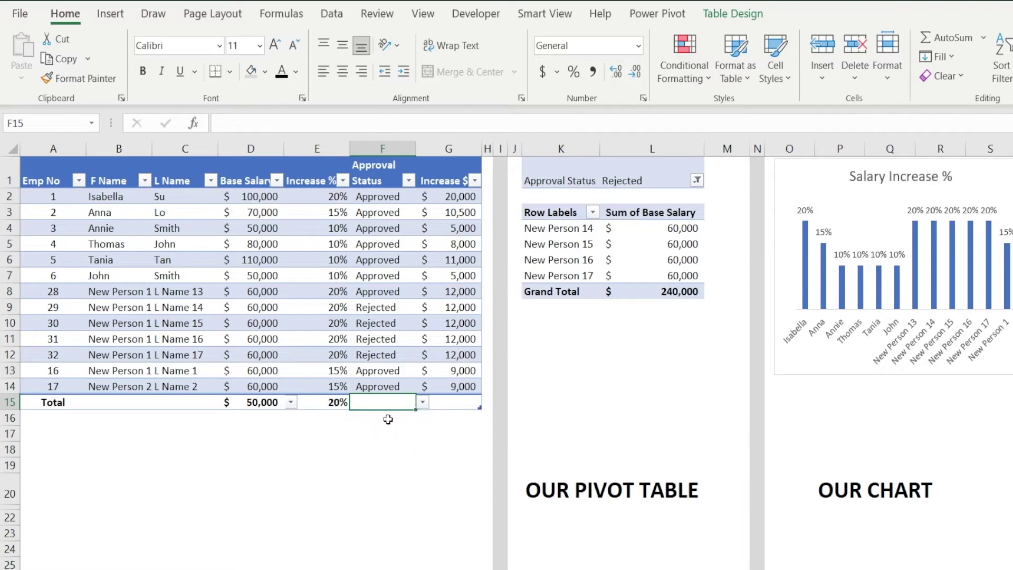
# Step: Set the Increase $ total to Sum, giving 137,500
pyautogui.click(454, 401)
pyautogui.click(490, 404)
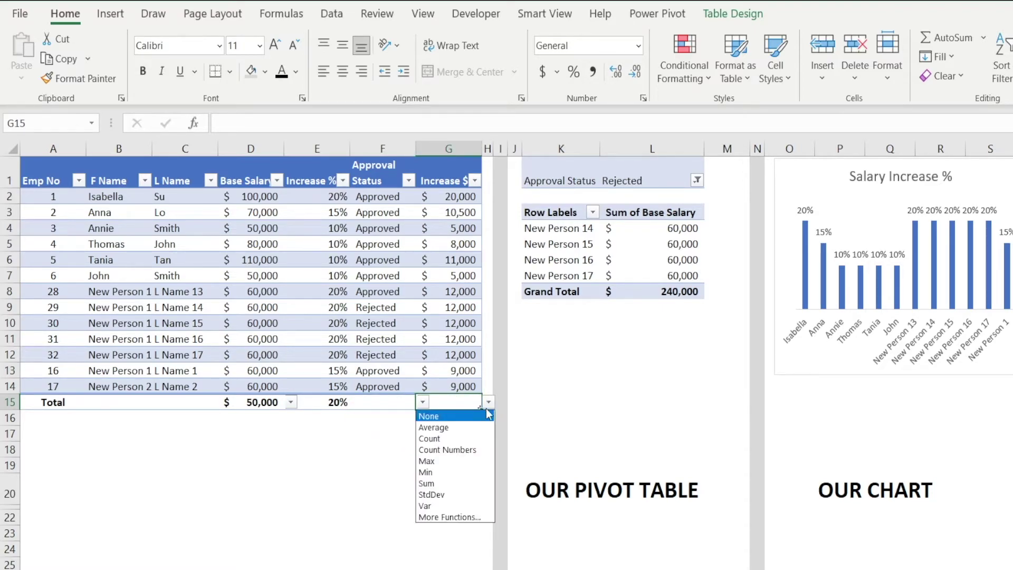
pyautogui.click(457, 484)
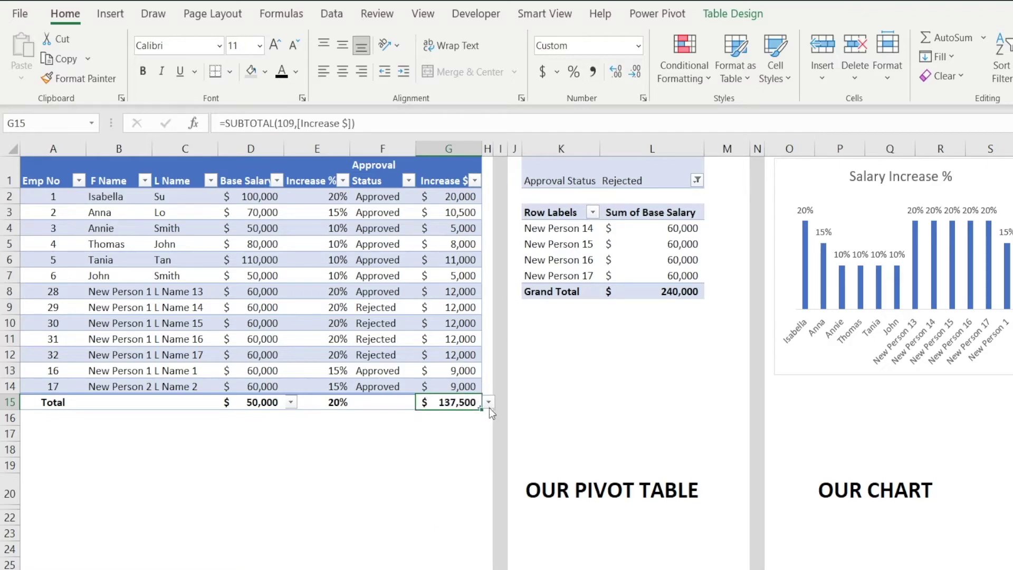
pyautogui.click(488, 402)
pyautogui.click(453, 484)
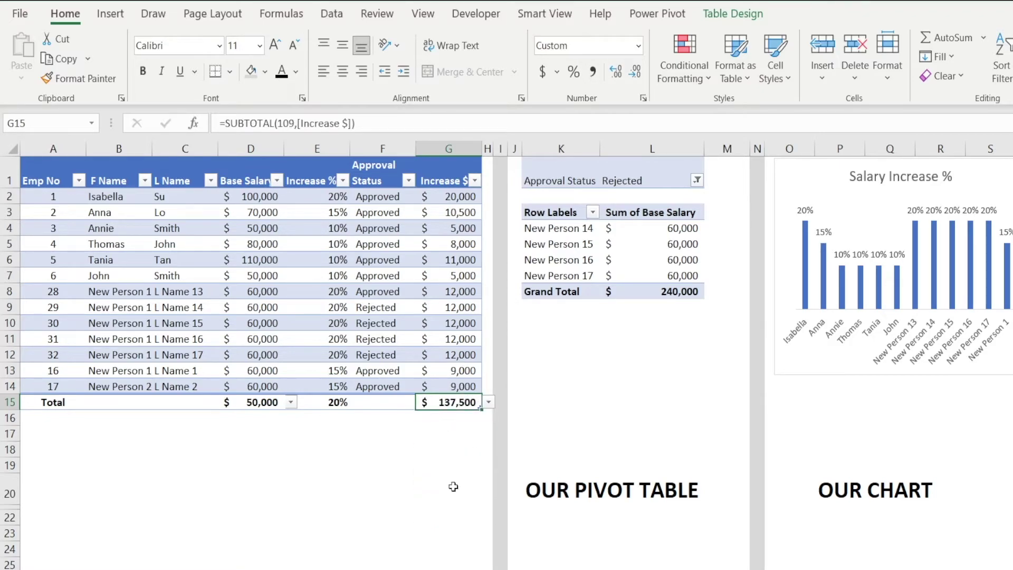
pyautogui.click(297, 465)
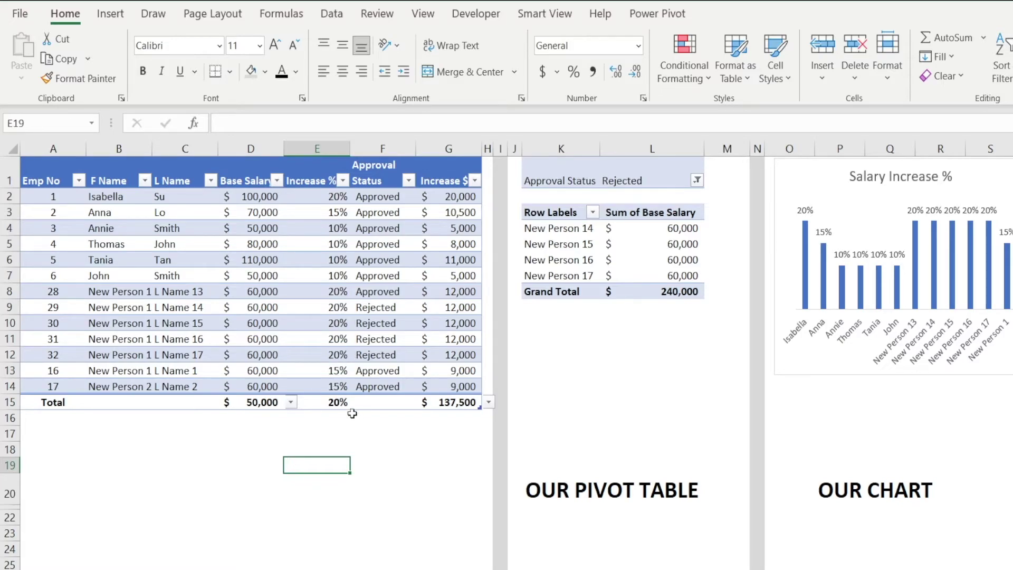
pyautogui.click(363, 403)
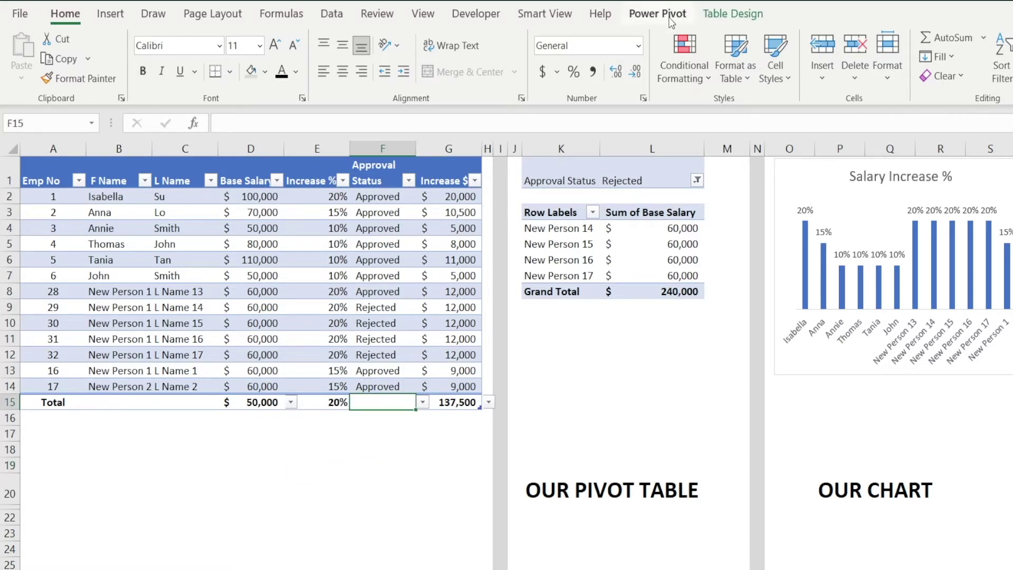
pyautogui.click(712, 21)
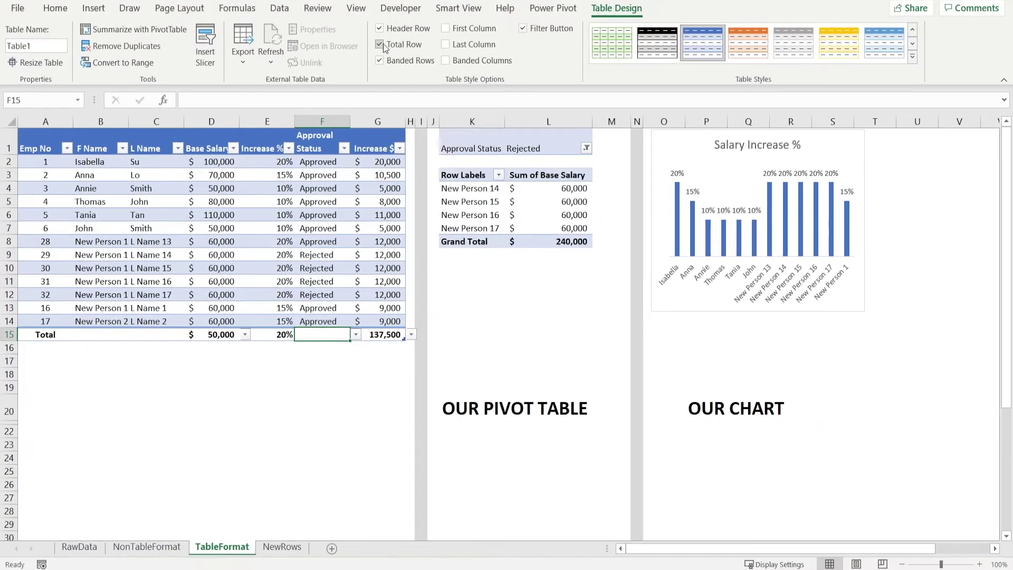
# Step: Drop the Total row, filter the slicer to Rejected, then clear the Approval Status filter
pyautogui.click(384, 48)
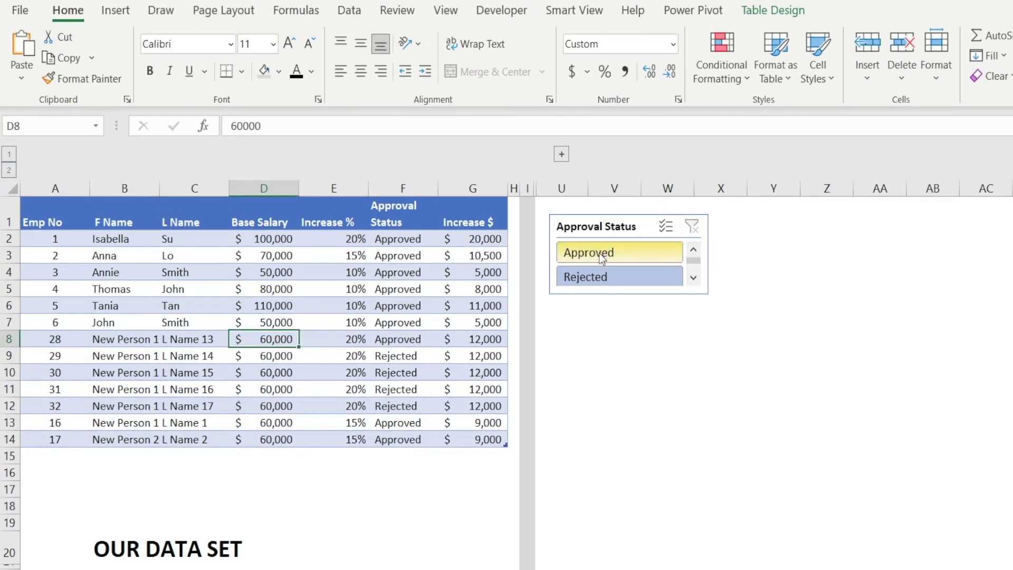
pyautogui.click(592, 283)
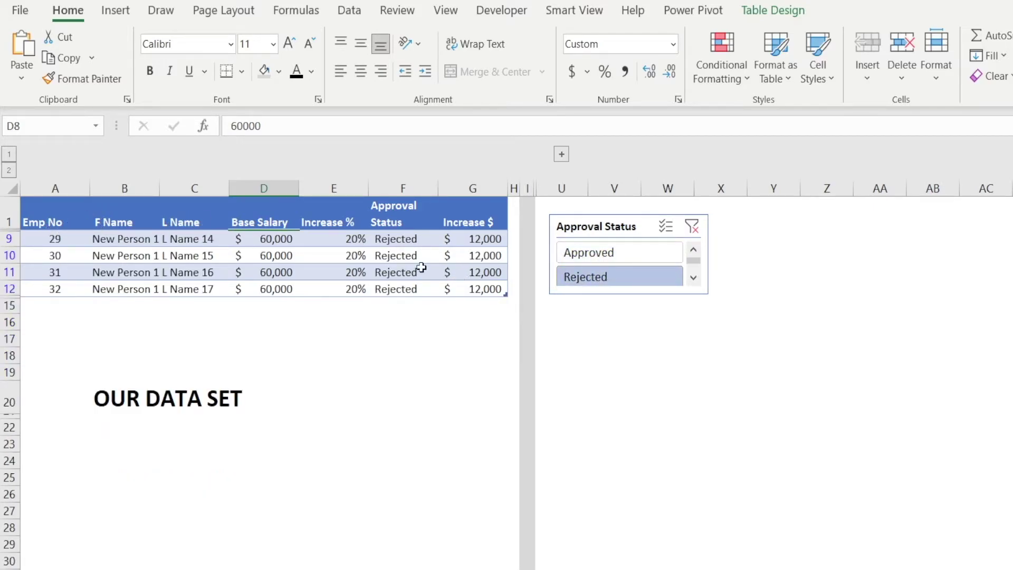
pyautogui.click(692, 227)
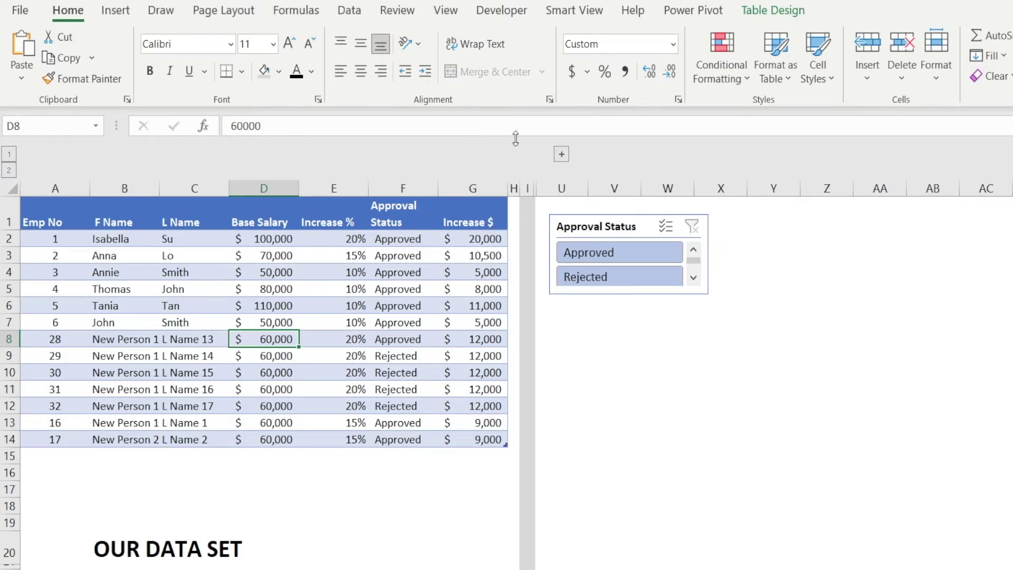
# Step: Insert an Increase % slicer and resize it beneath the Approval Status slicer
pyautogui.click(118, 13)
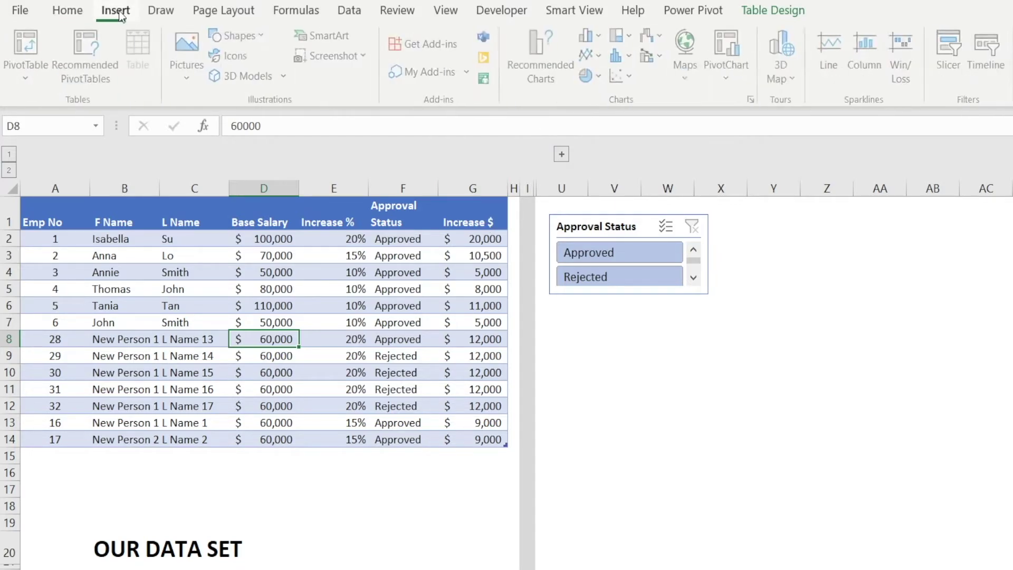
pyautogui.click(951, 47)
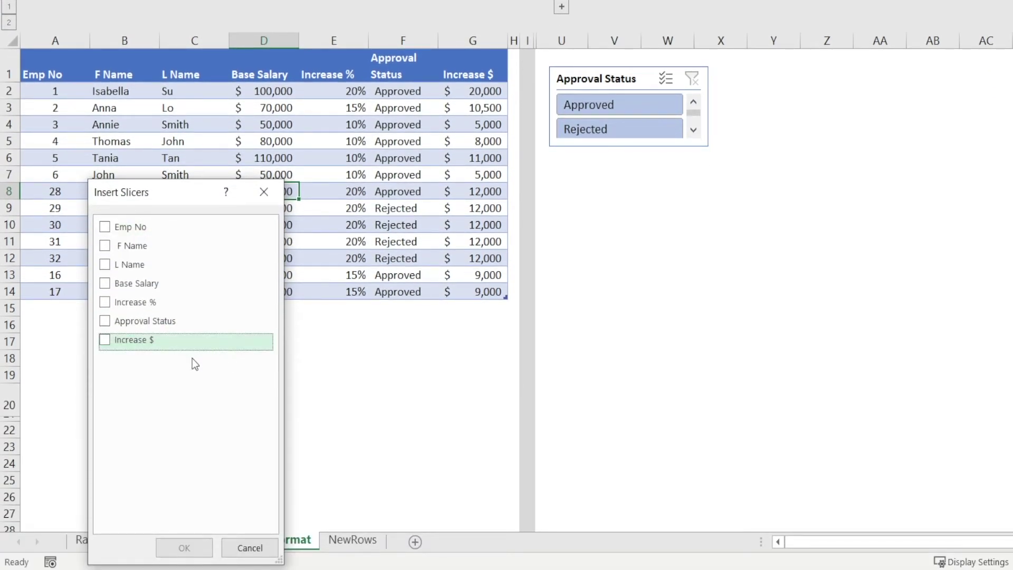
pyautogui.click(103, 306)
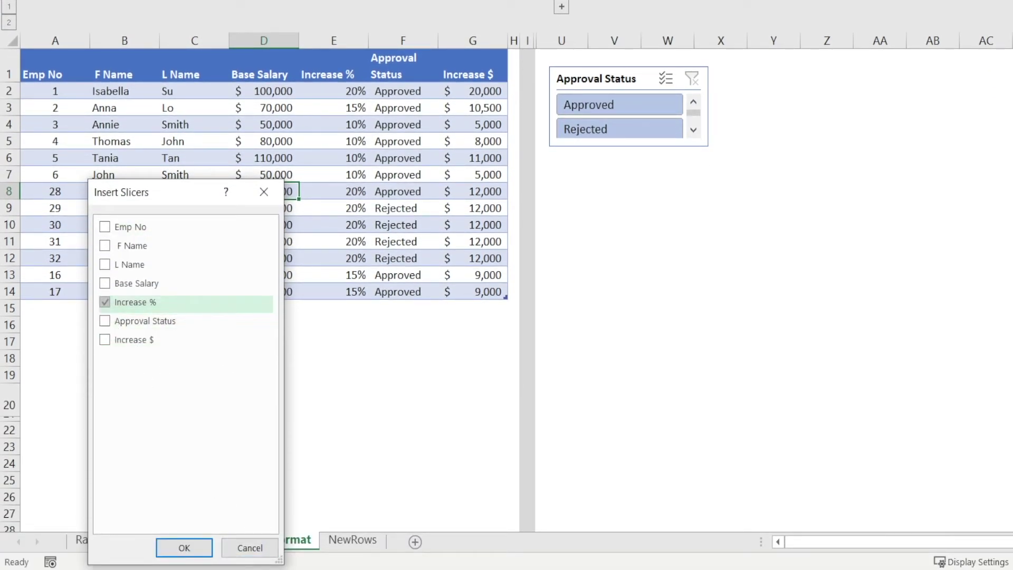
pyautogui.press('Return')
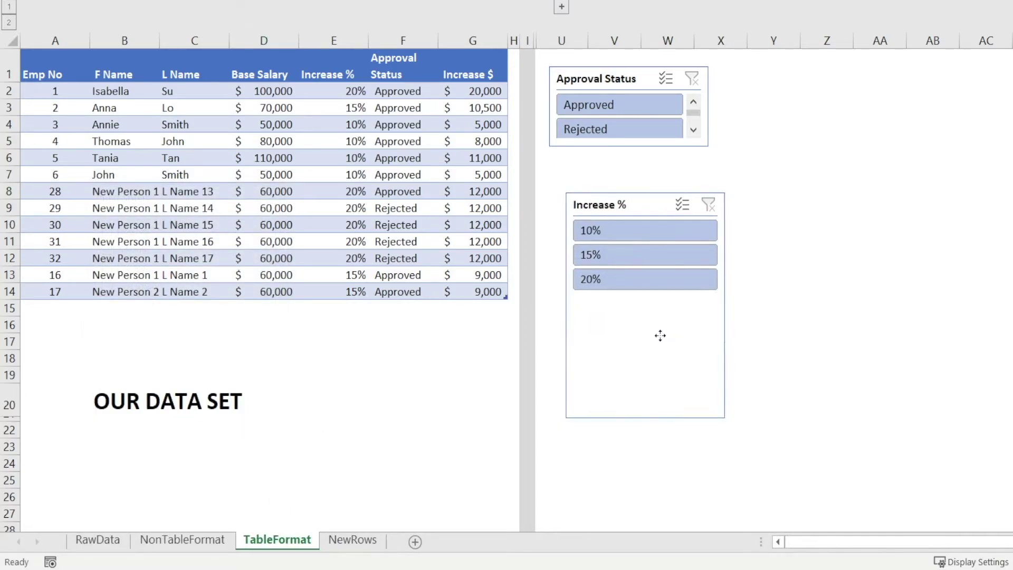
pyautogui.moveTo(656, 316); pyautogui.dragTo(653, 312)
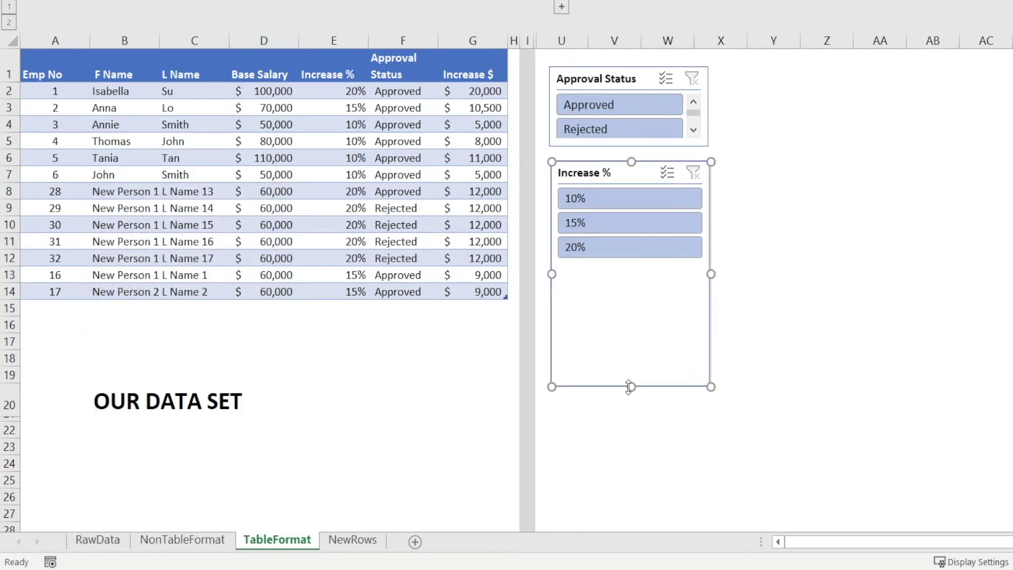
pyautogui.moveTo(634, 381); pyautogui.dragTo(616, 269)
pyautogui.click(753, 239)
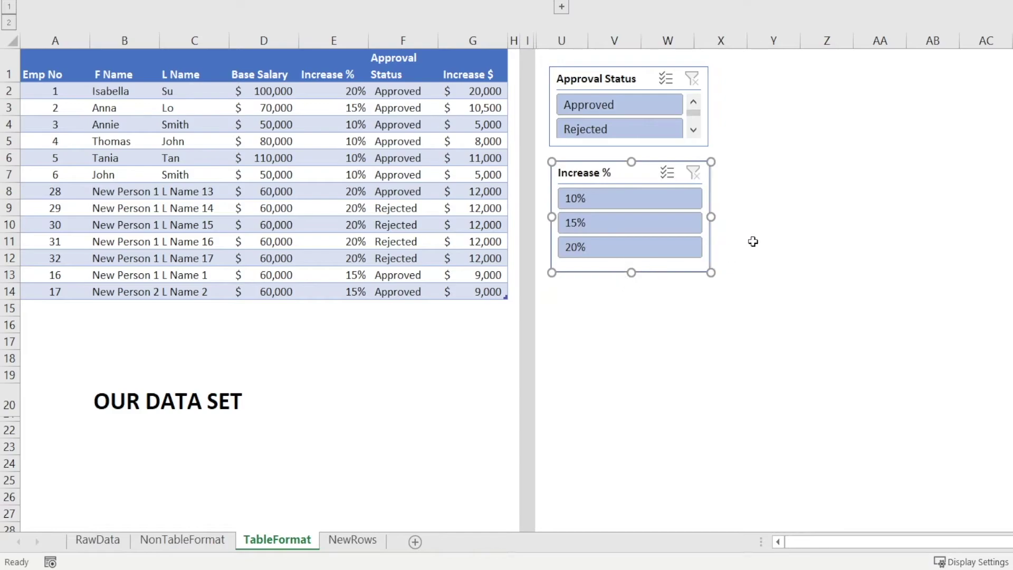
# Step: Filter the table by 20%, 15% and then 10% using the Increase % slicer
pyautogui.click(644, 249)
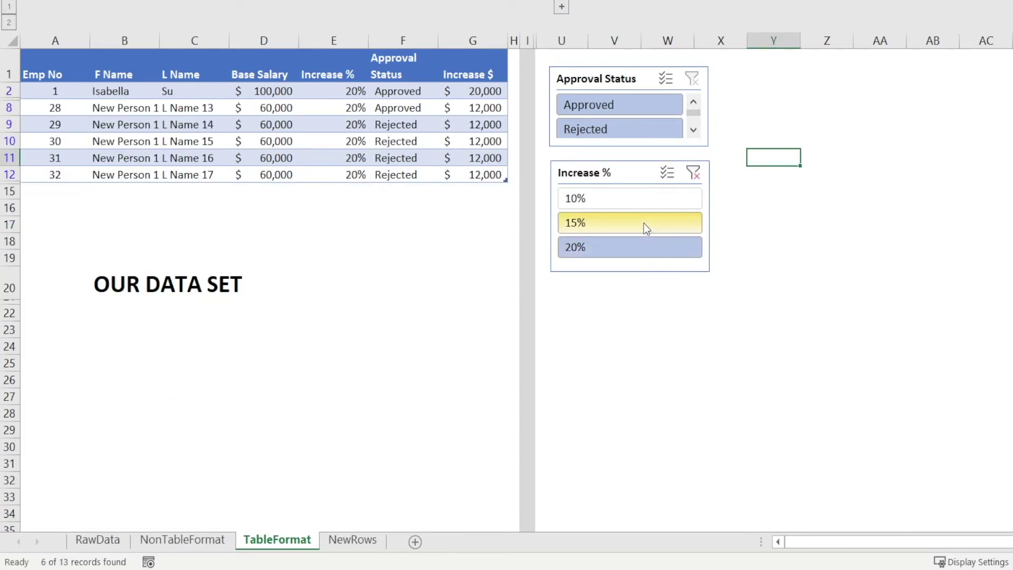
pyautogui.click(644, 223)
pyautogui.click(649, 204)
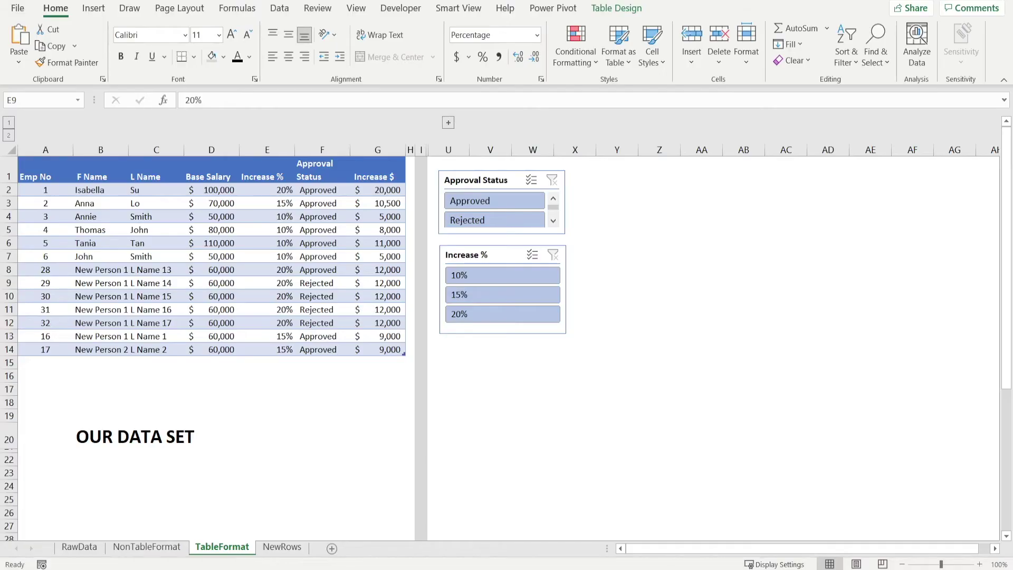
# Step: Apply the None style from the Table Styles gallery so the table looks plain
pyautogui.click(224, 241)
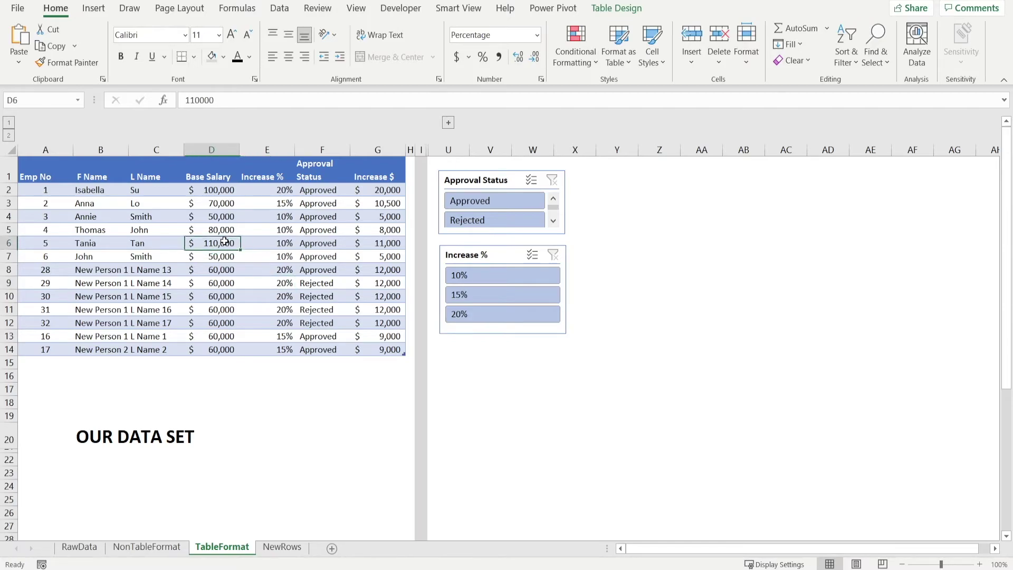
pyautogui.click(612, 8)
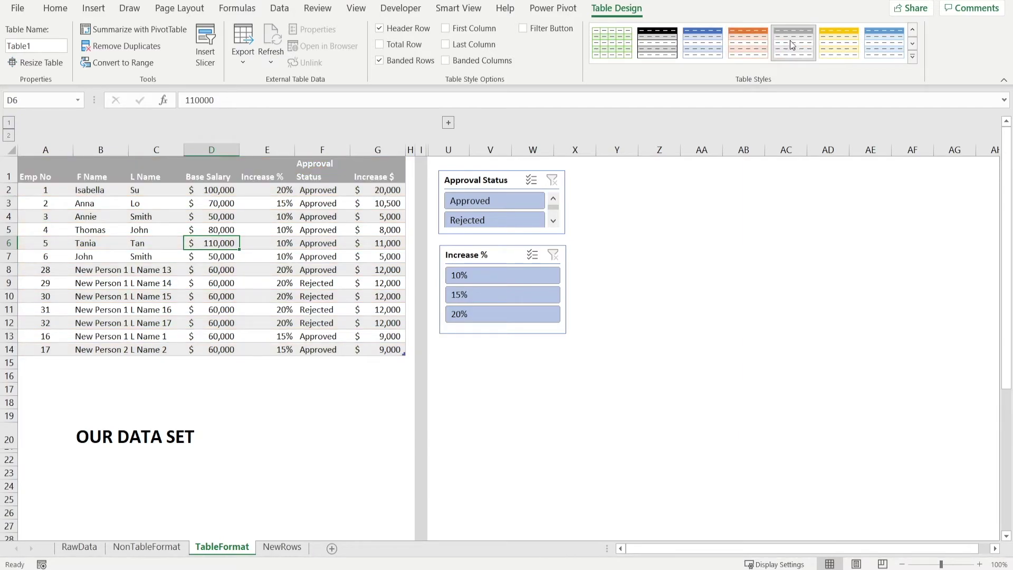
pyautogui.click(913, 33)
pyautogui.click(913, 33)
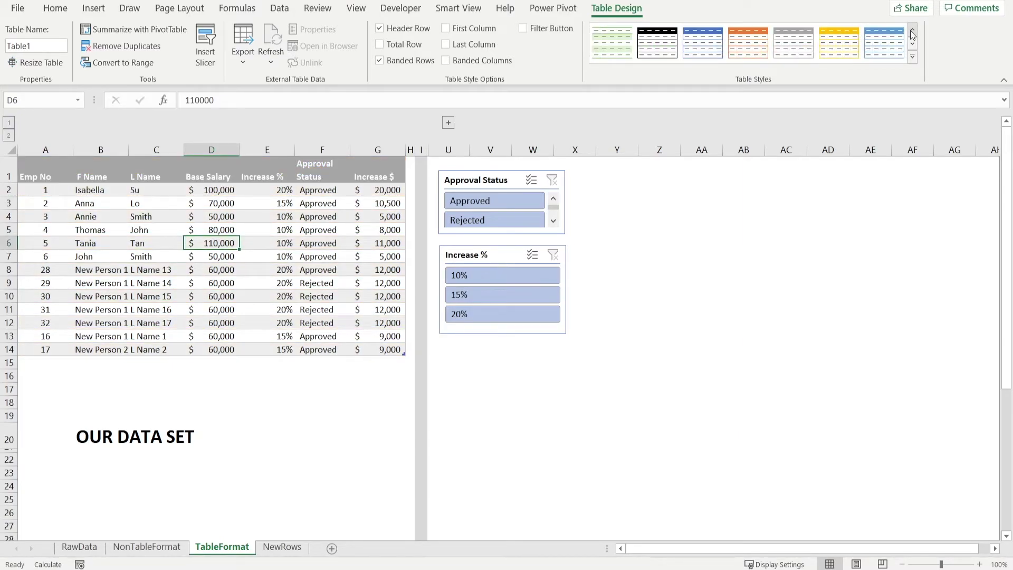
pyautogui.click(913, 33)
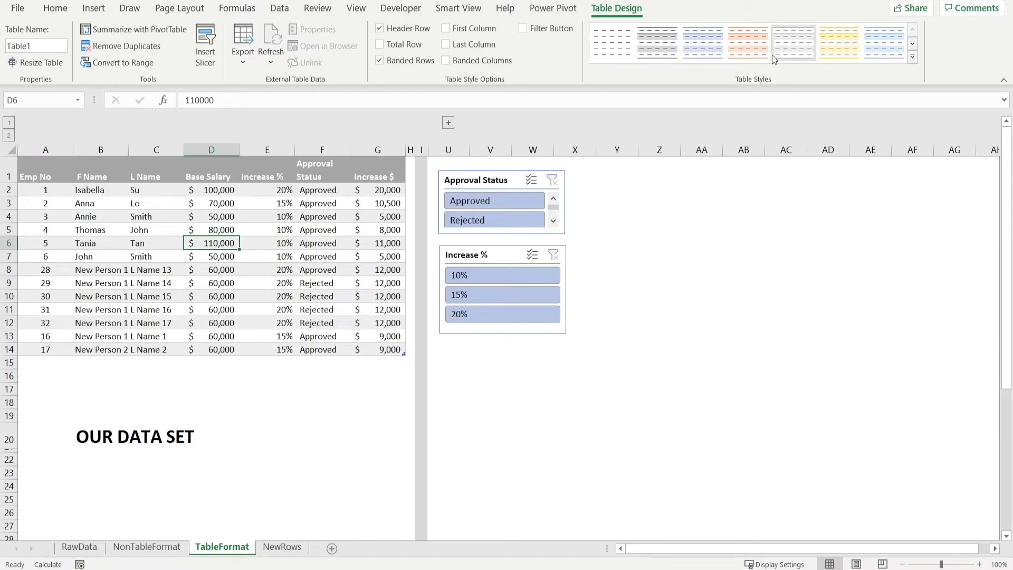
pyautogui.click(623, 45)
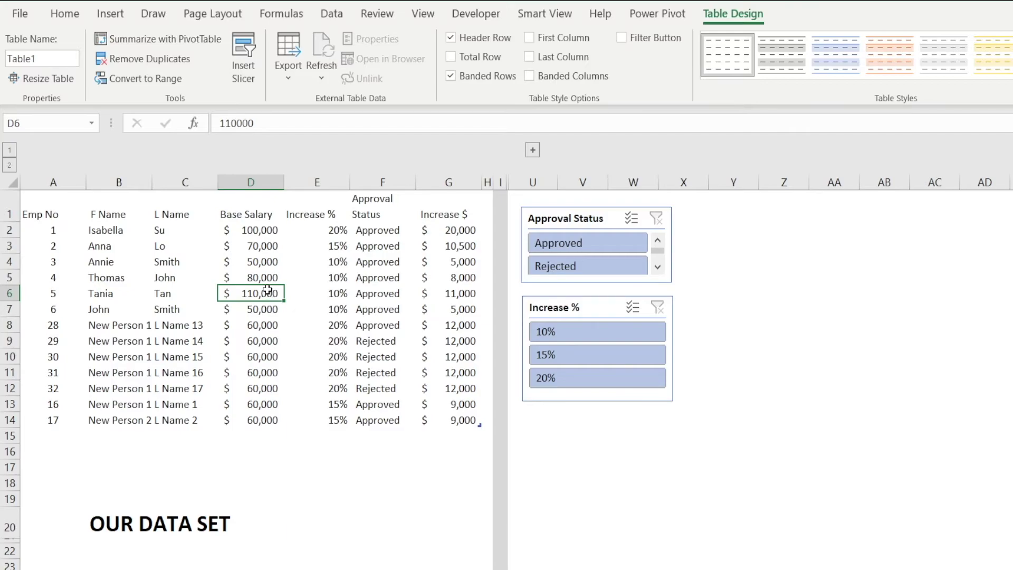
pyautogui.click(321, 312)
pyautogui.click(254, 339)
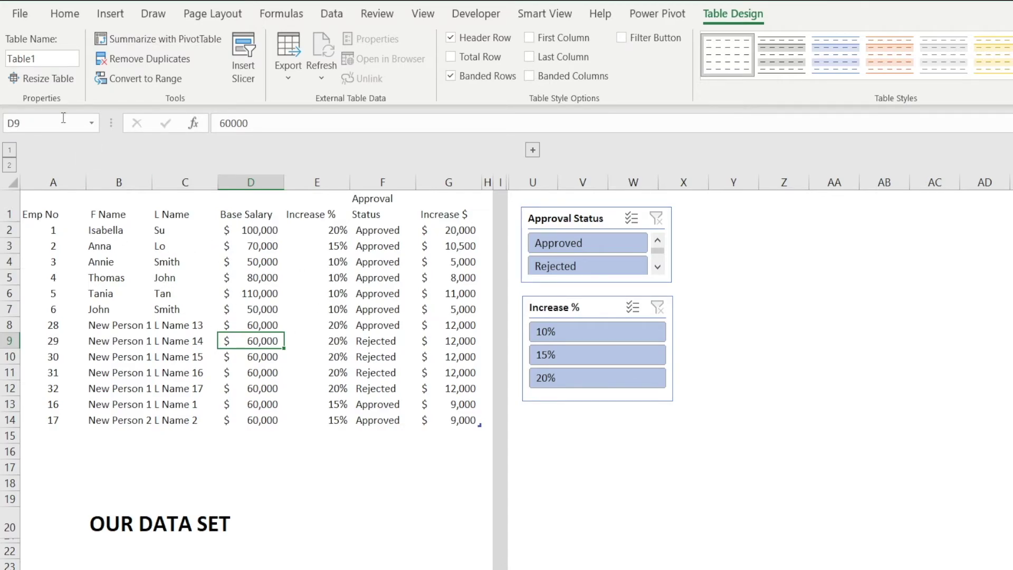
# Step: Resize the table to end at column F, then drag it back out to column G
pyautogui.click(44, 79)
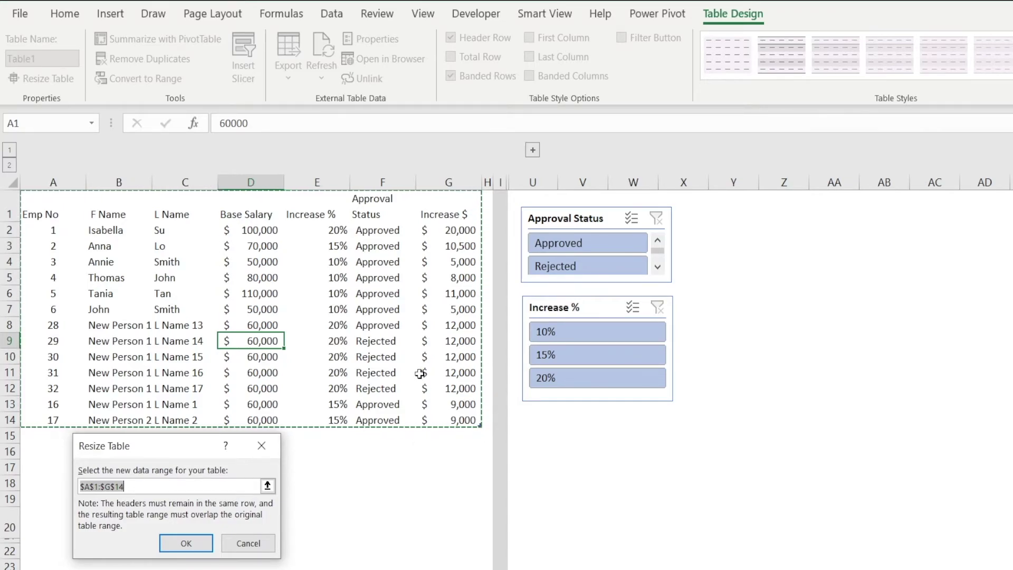
pyautogui.click(112, 486)
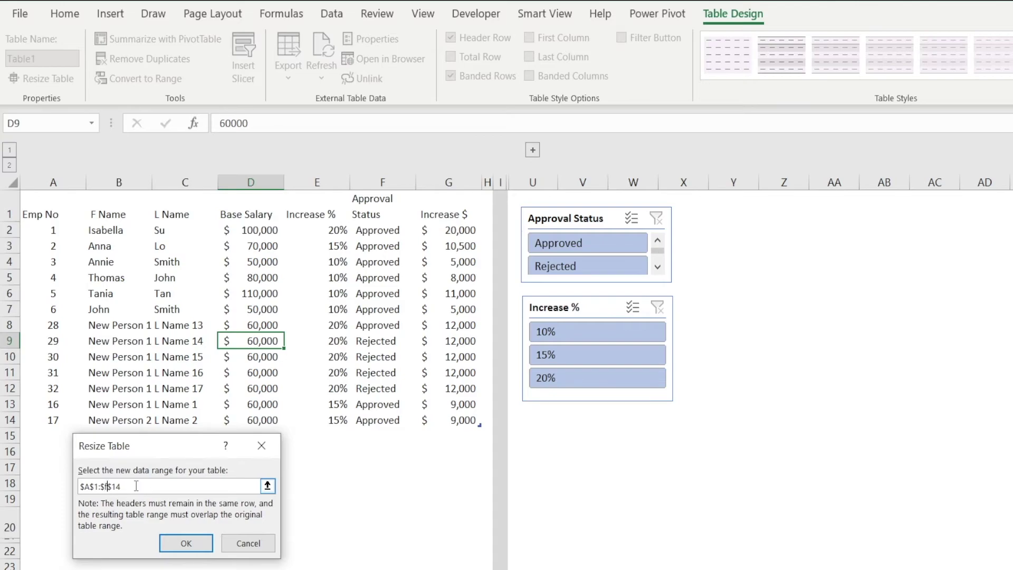
pyautogui.click(170, 548)
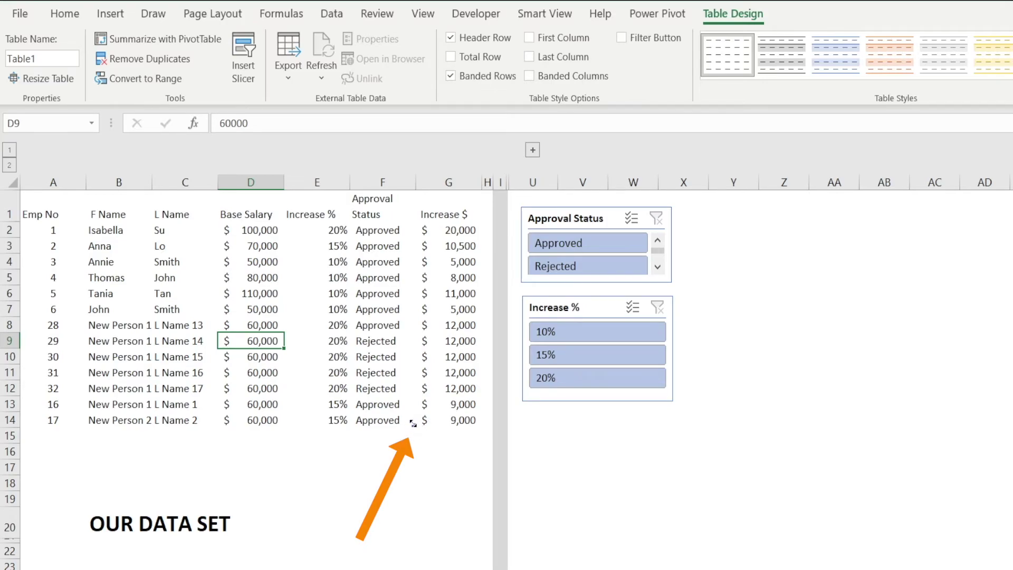
pyautogui.moveTo(416, 425)
pyautogui.mouseDown()
pyautogui.moveTo(470, 425)
pyautogui.moveTo(413, 435)
pyautogui.moveTo(359, 424)
pyautogui.mouseUp()
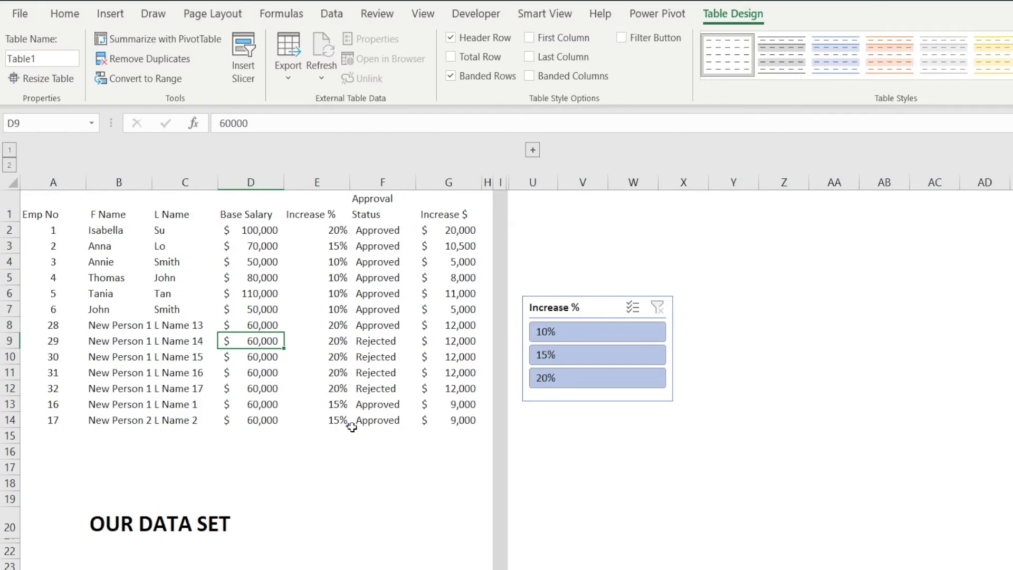
pyautogui.moveTo(346, 424); pyautogui.dragTo(459, 425)
# Step: Convert the salary table to a normal range, confirming Yes in the prompt
pyautogui.click(371, 358)
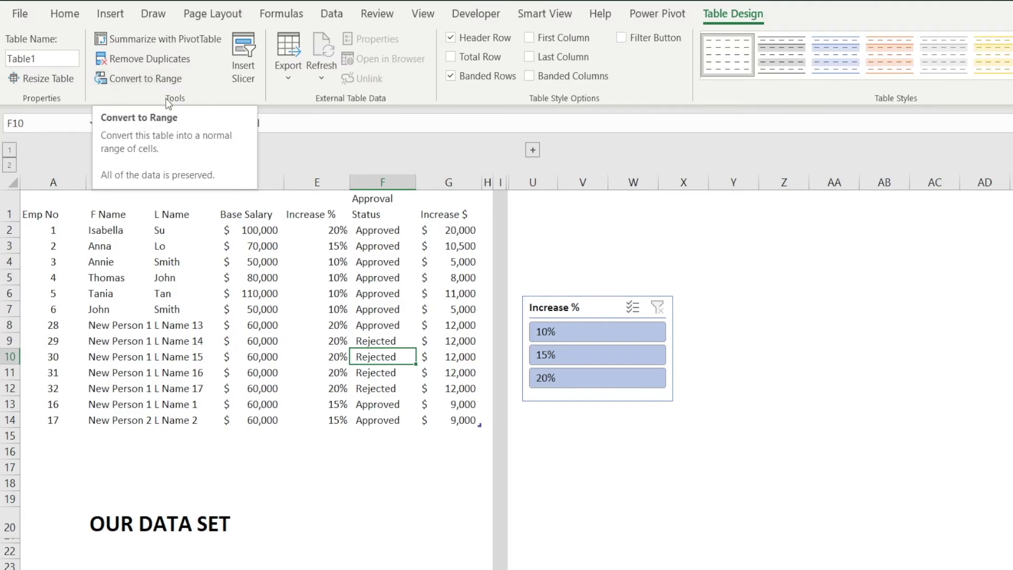
pyautogui.click(147, 78)
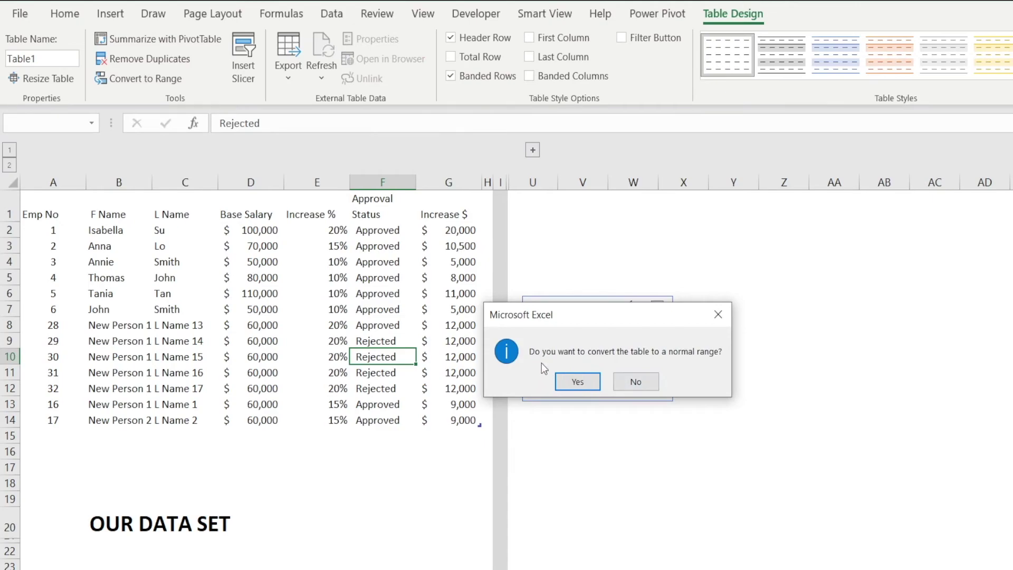
pyautogui.moveTo(576, 320); pyautogui.dragTo(280, 341)
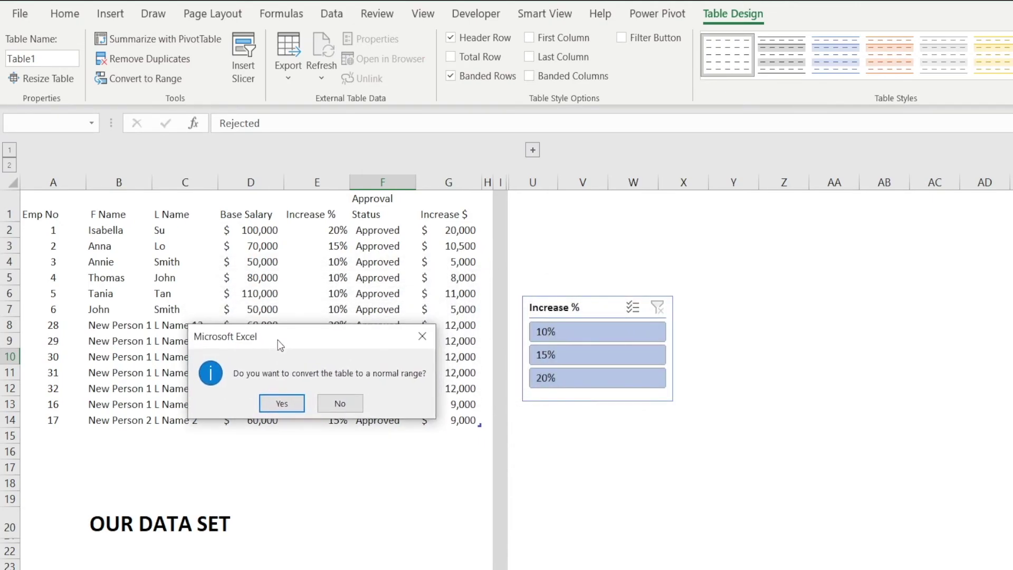
pyautogui.click(282, 404)
pyautogui.click(250, 328)
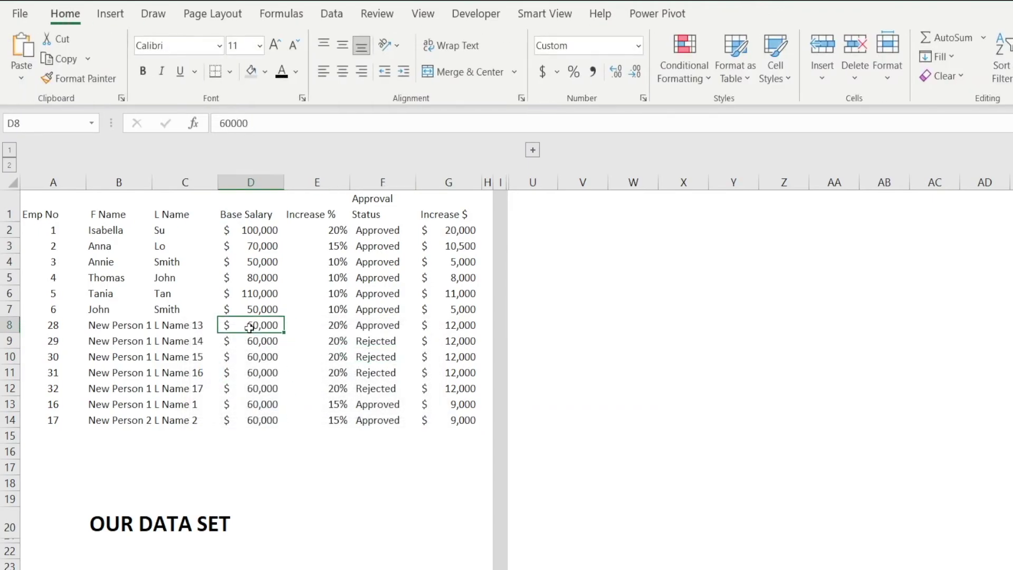
# Step: Recreate the table from A1:G14 with Ctrl+T and headers kept, producing Table18
pyautogui.click(368, 359)
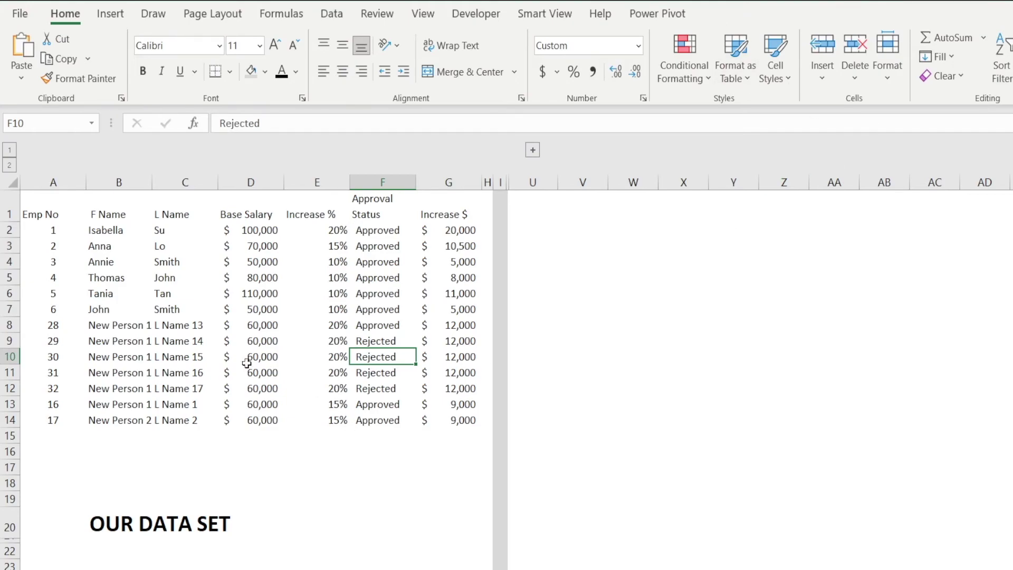
pyautogui.click(162, 340)
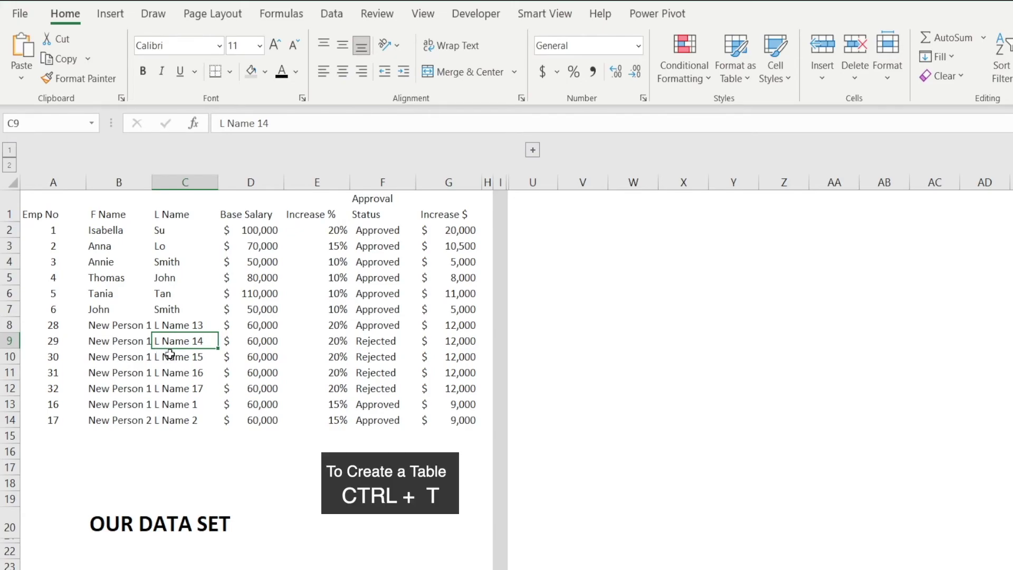
pyautogui.hotkey('ctrl', 't')
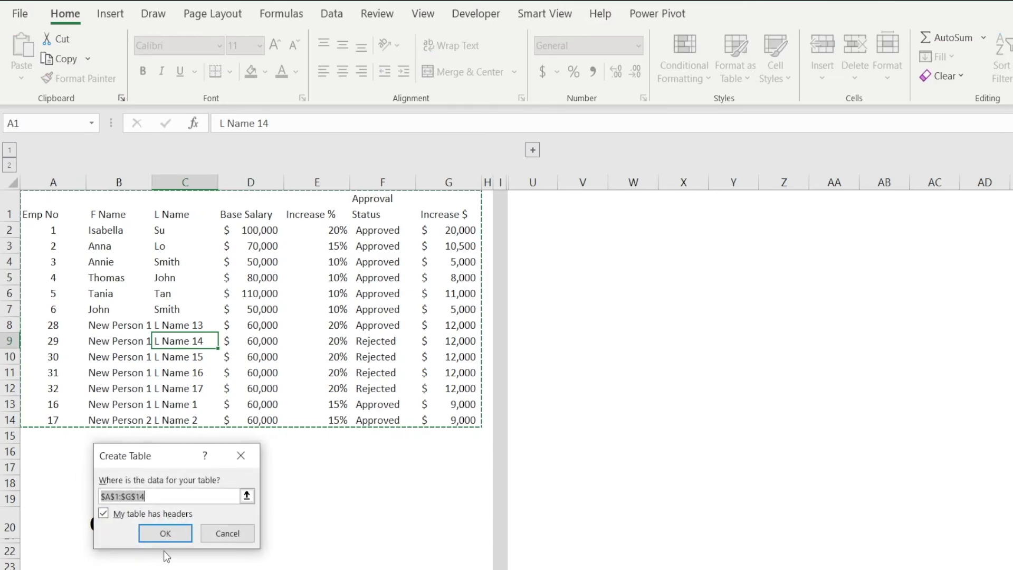
pyautogui.click(165, 534)
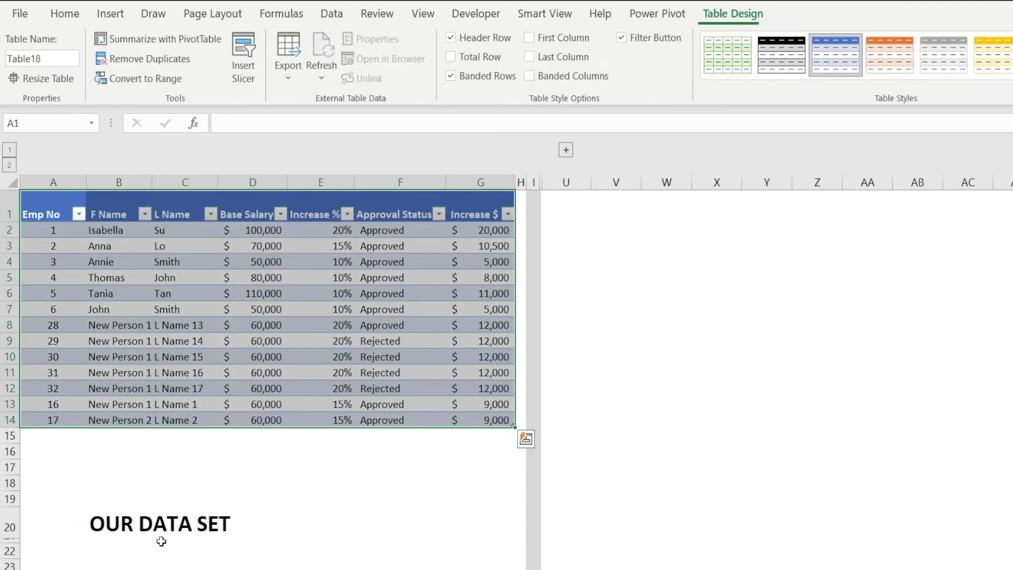
pyautogui.click(281, 336)
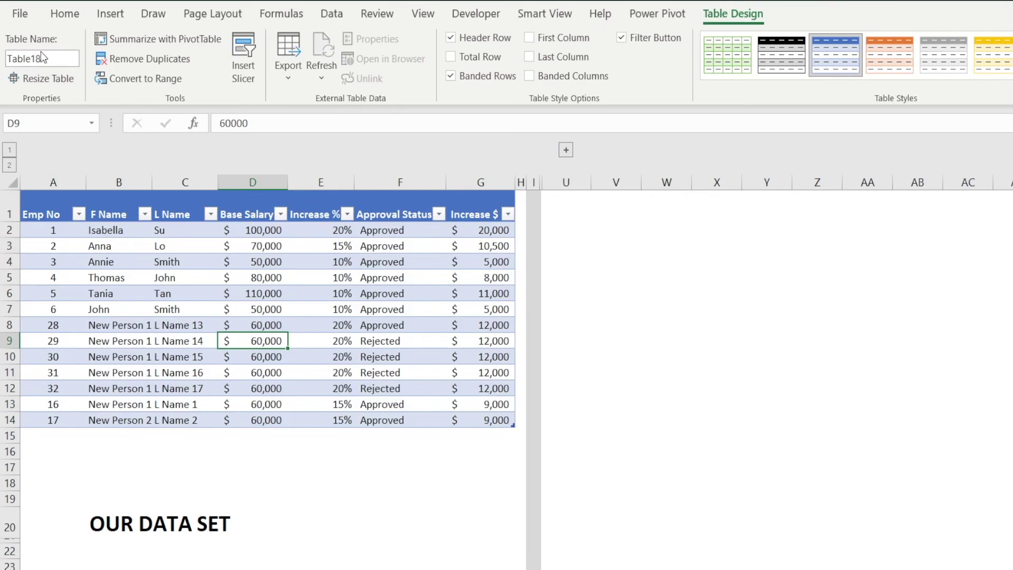